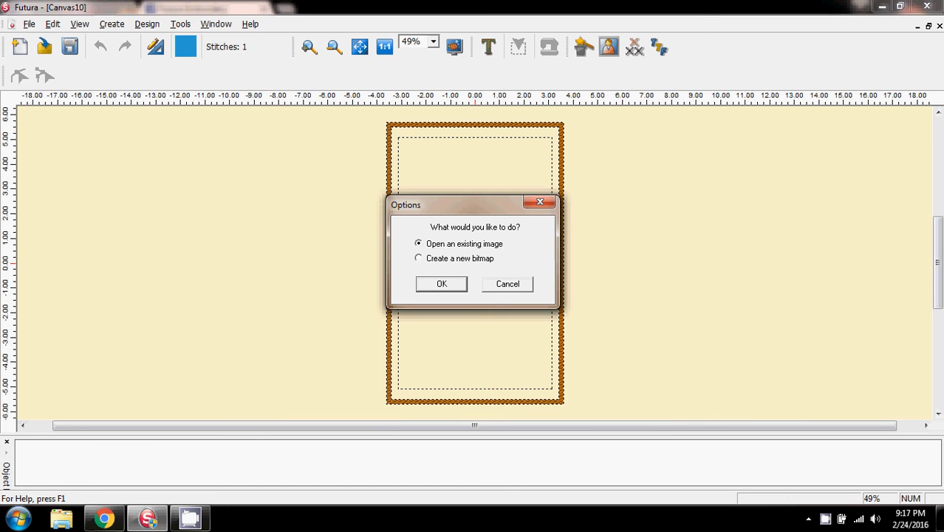
- Open the existing image wing1.jpg and crop it down to the left wing only
key(Return)
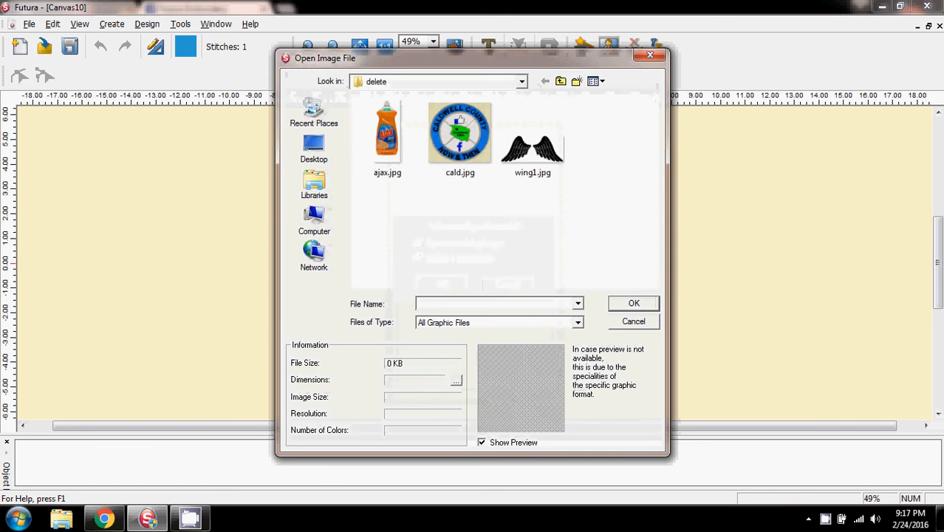
click(540, 150)
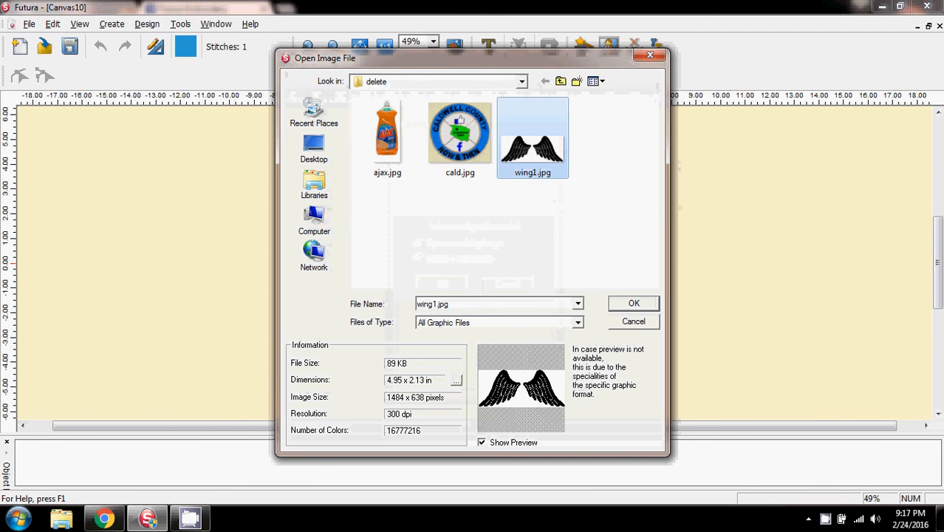
key(Return)
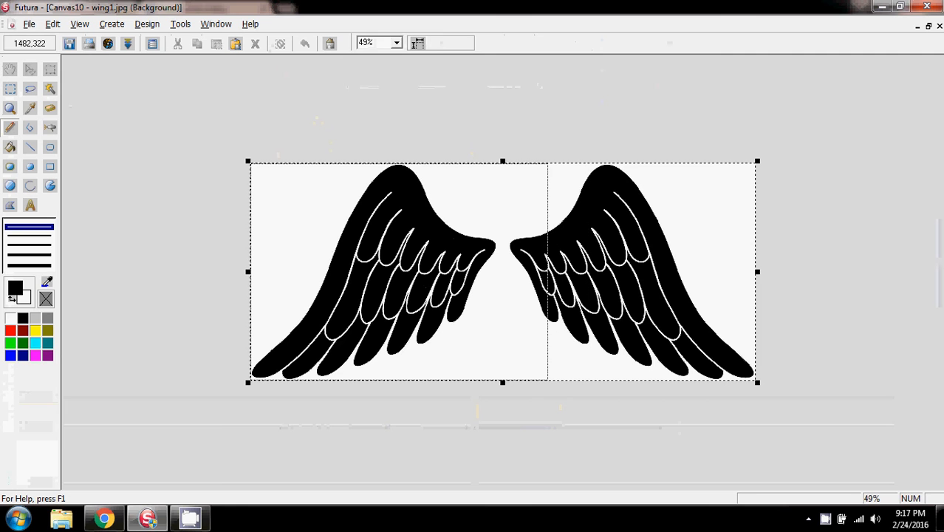
drag(506, 273, 502, 273)
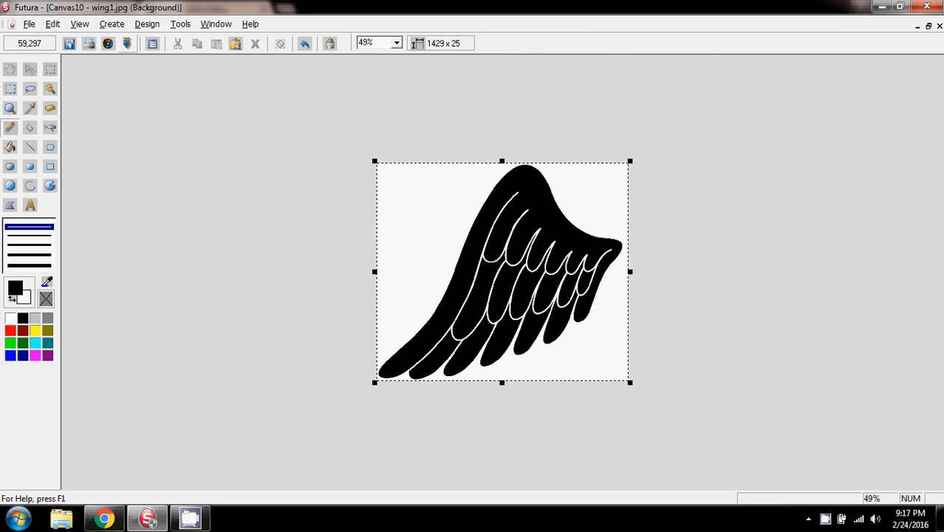
- Reduce the wing image's colors automatically using the suggested palette, and exit the image editor with the option to save changes
click(128, 44)
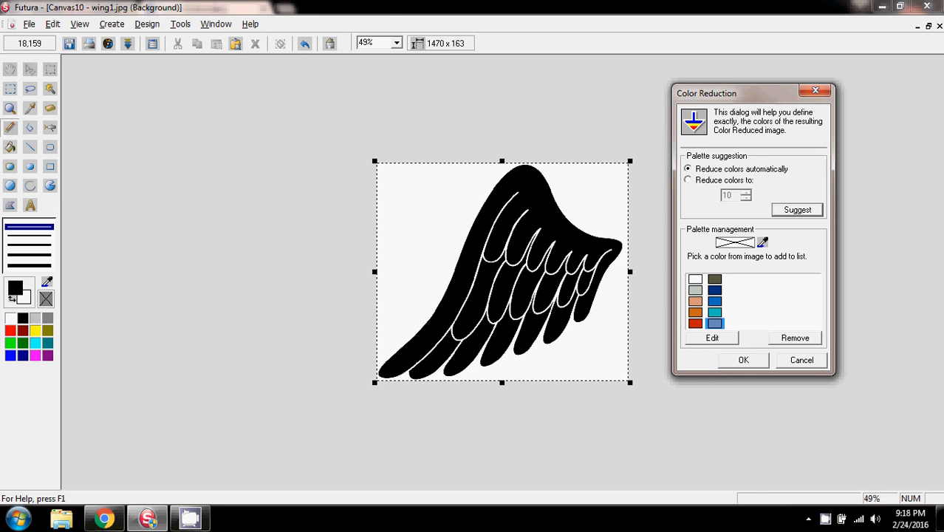
click(798, 210)
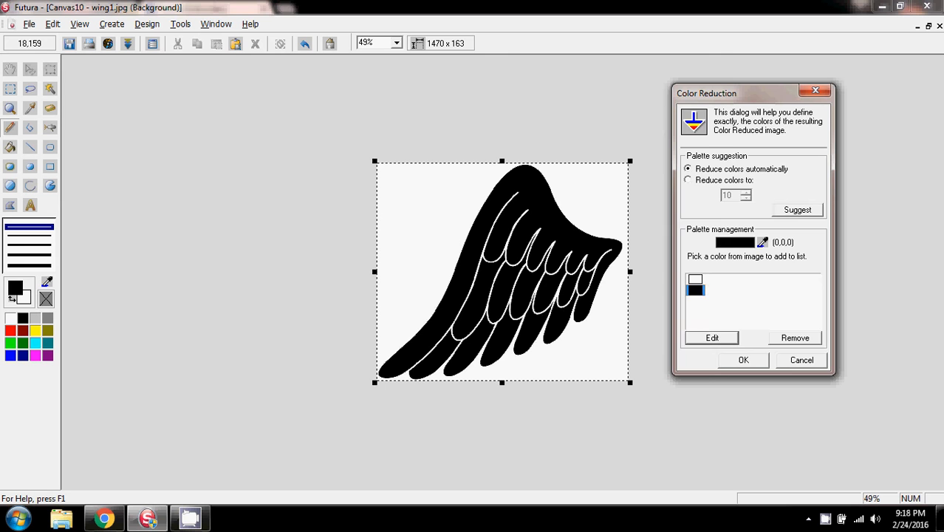
click(743, 359)
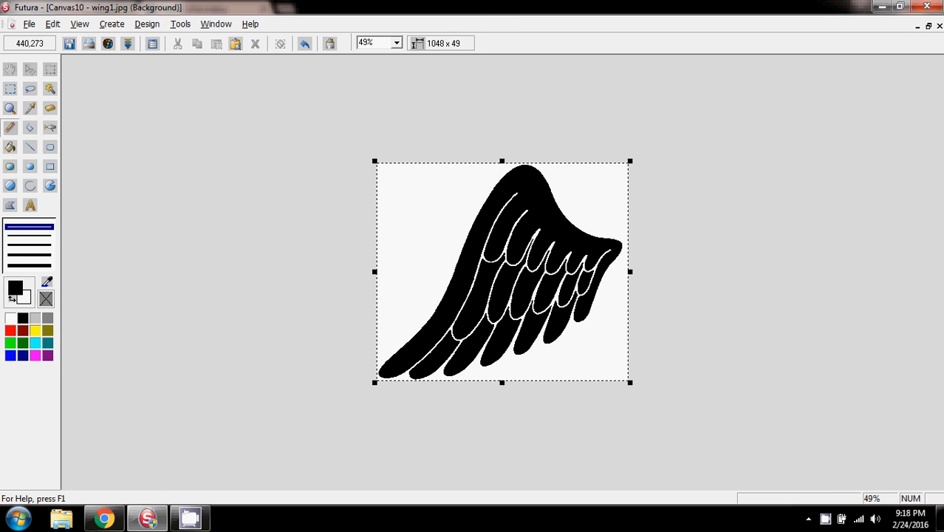
click(939, 26)
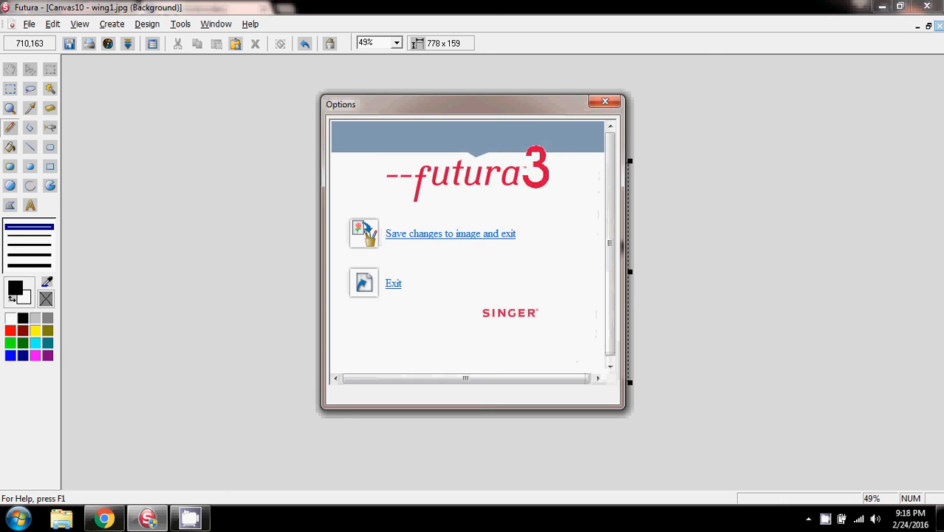
click(450, 234)
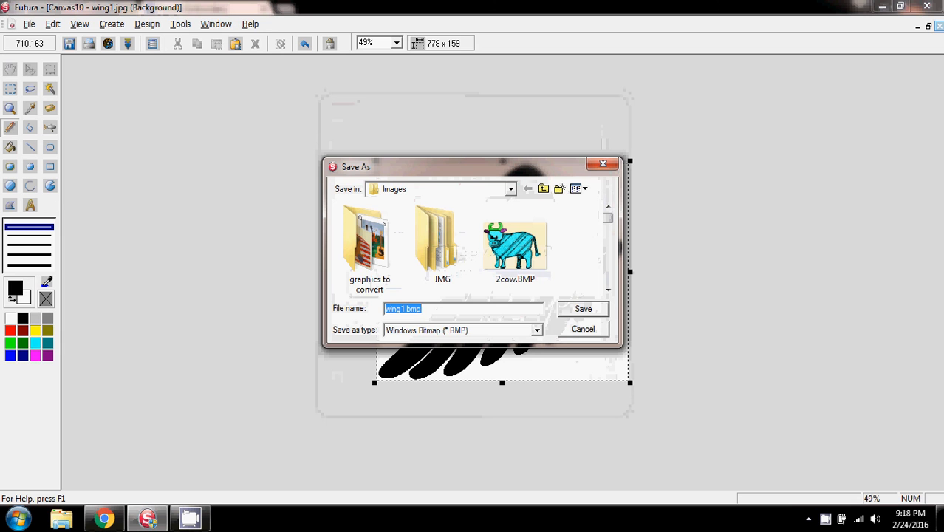
text(win)
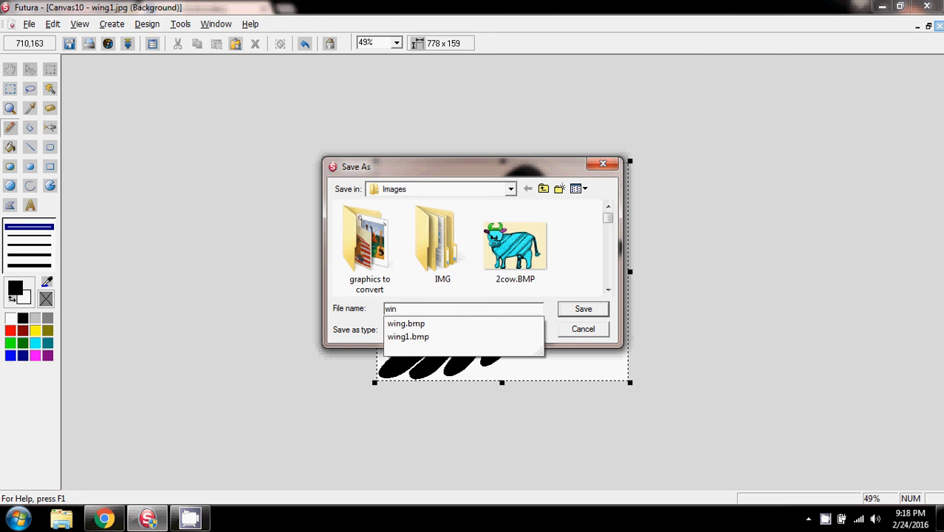
text(g)
key(BackSpace)
key(BackSpace)
key(BackSpace)
key(BackSpace)
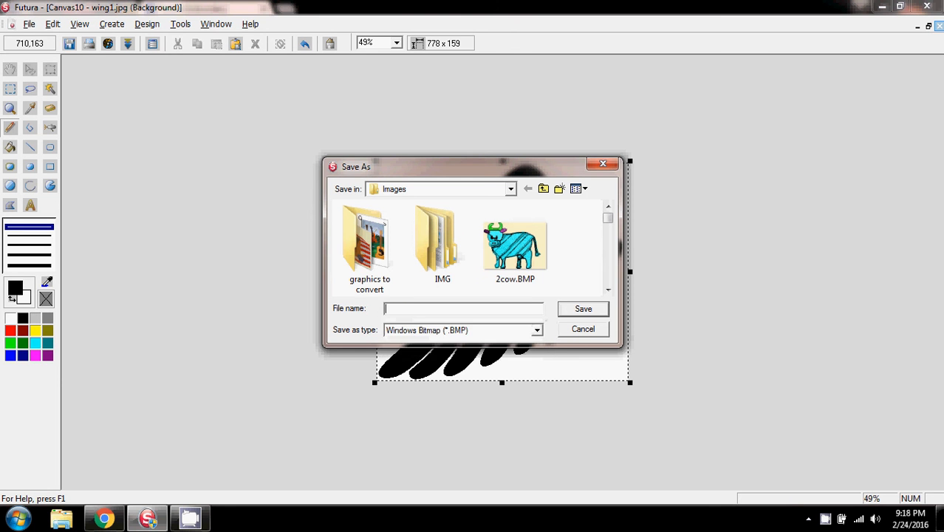
text(j)
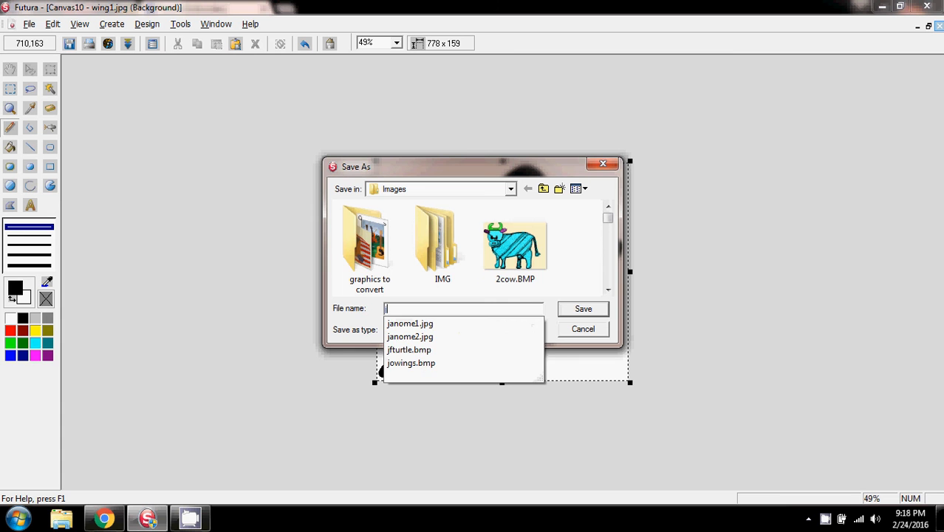
key(BackSpace)
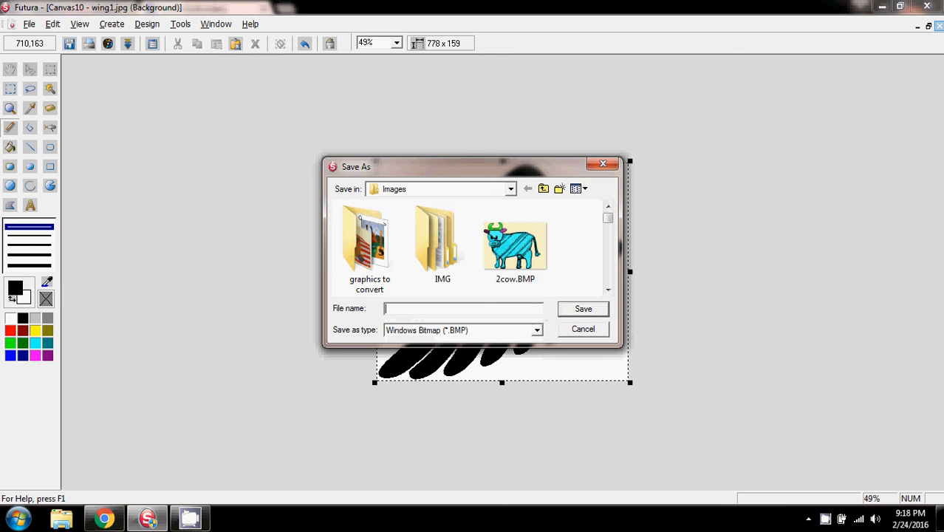
- Save the edited image as a Windows Bitmap named angelwing
text(angel)
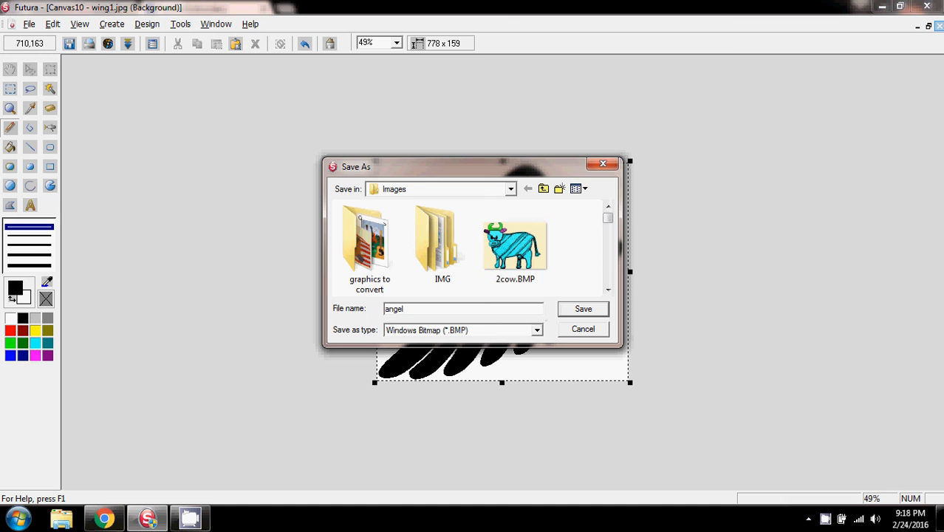
text(wing)
key(Return)
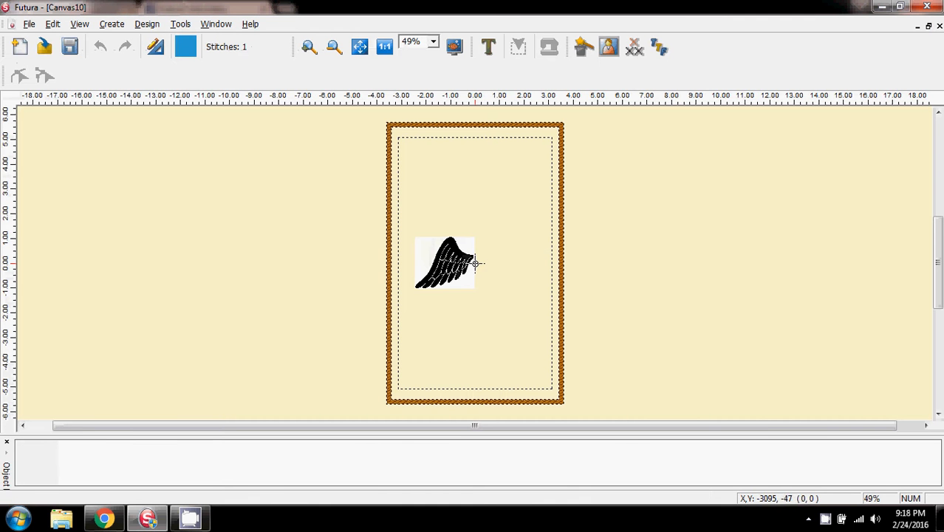
- Start the Autopunch wizard with the wing image, keep the full crop area, and advance to setting the dimensions
key(alt+c)
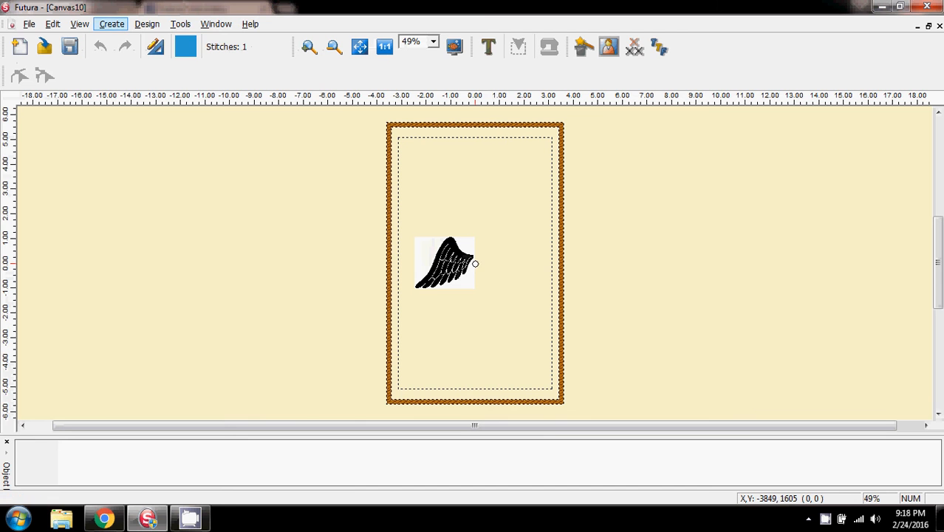
key(Up)
key(Up)
key(Up)
key(Up)
key(Down)
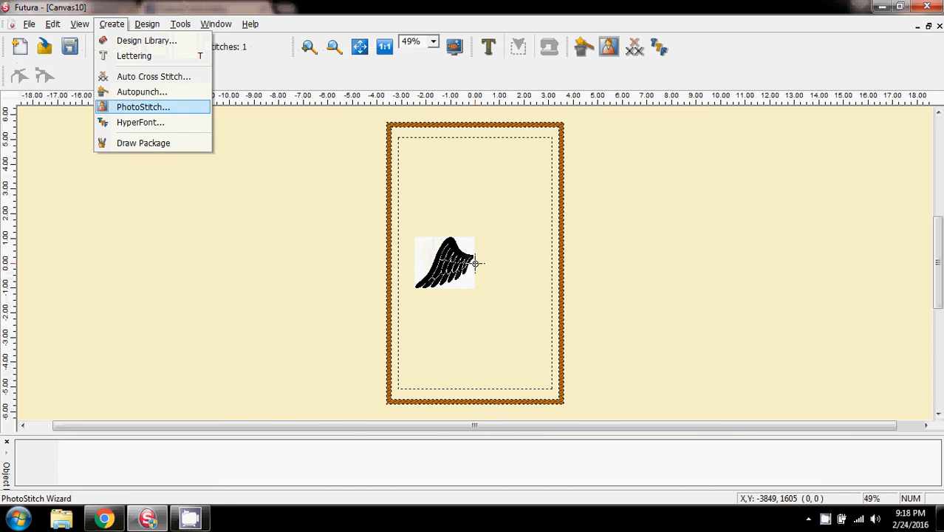
key(Up)
key(Return)
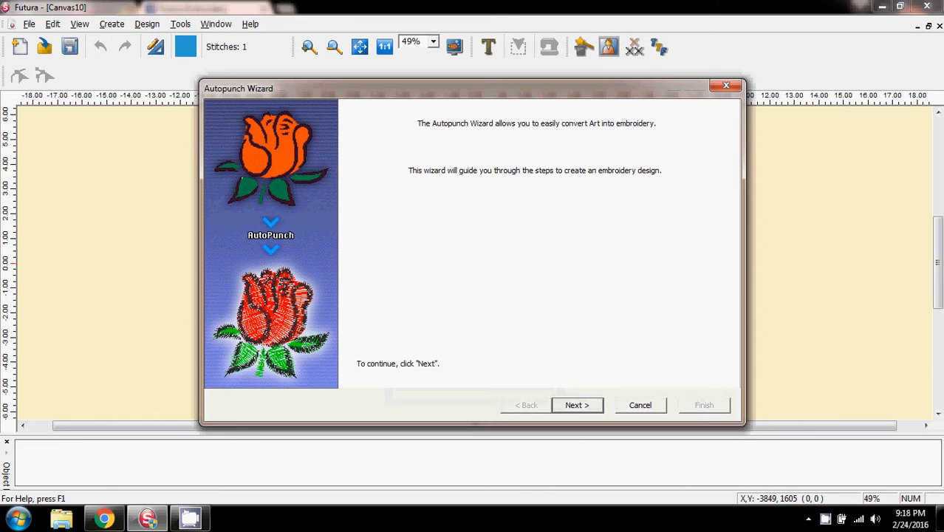
key(Return)
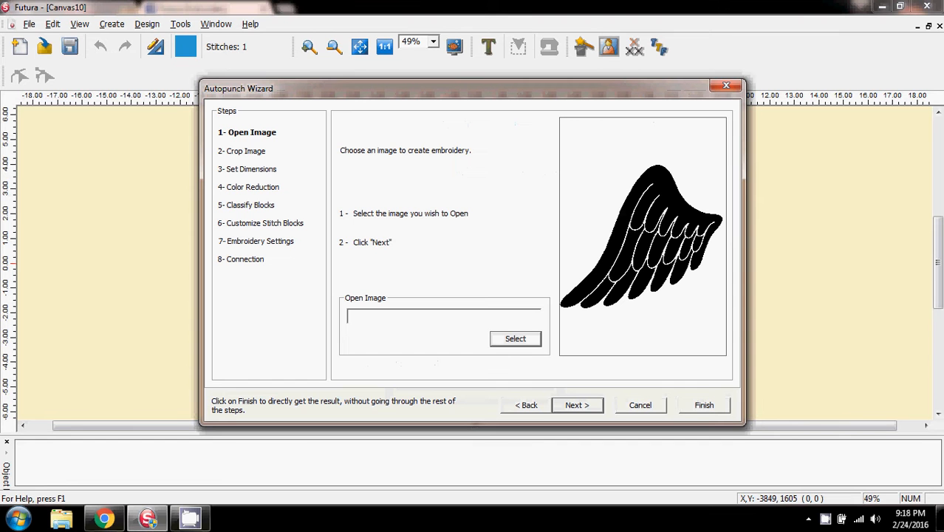
key(Return)
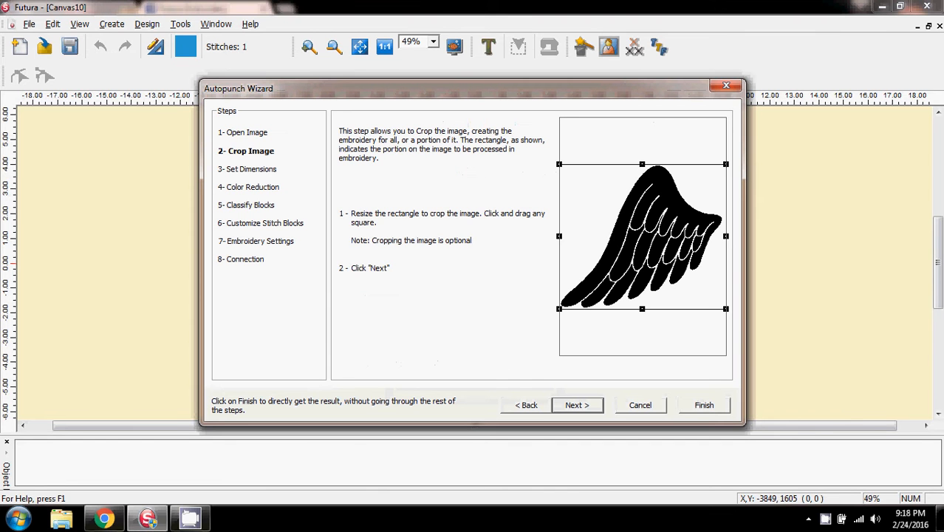
key(Return)
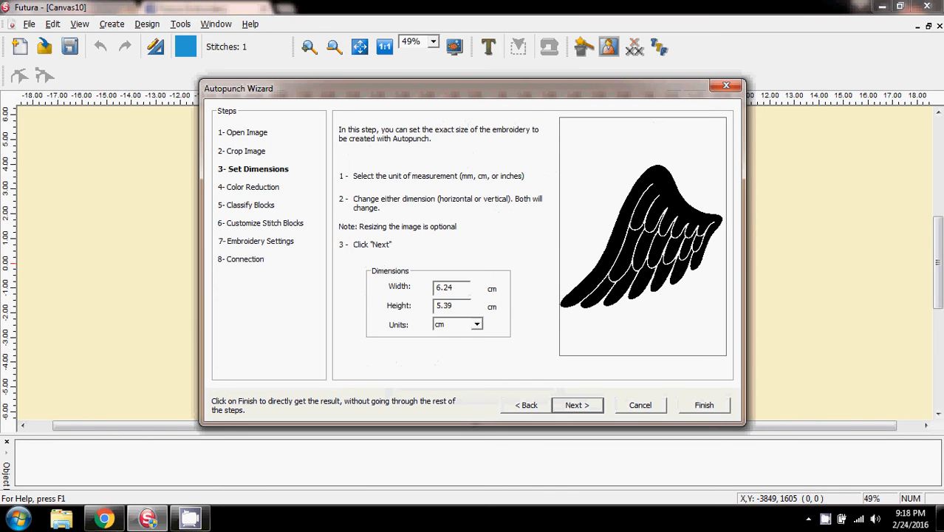
- Set the embroidery units to inches and the width to 3, and continue past color reduction to block classification
click(477, 324)
click(446, 344)
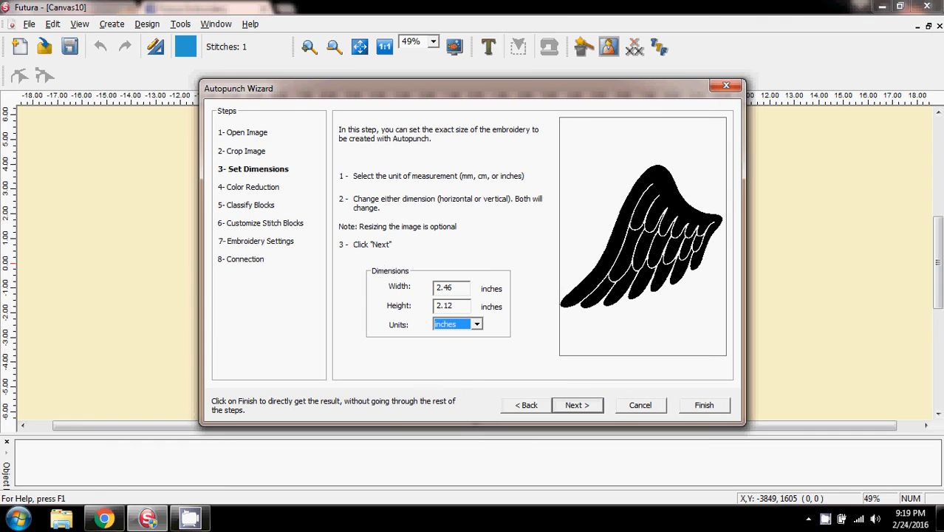
double_click(452, 287)
text(3)
click(576, 405)
click(577, 405)
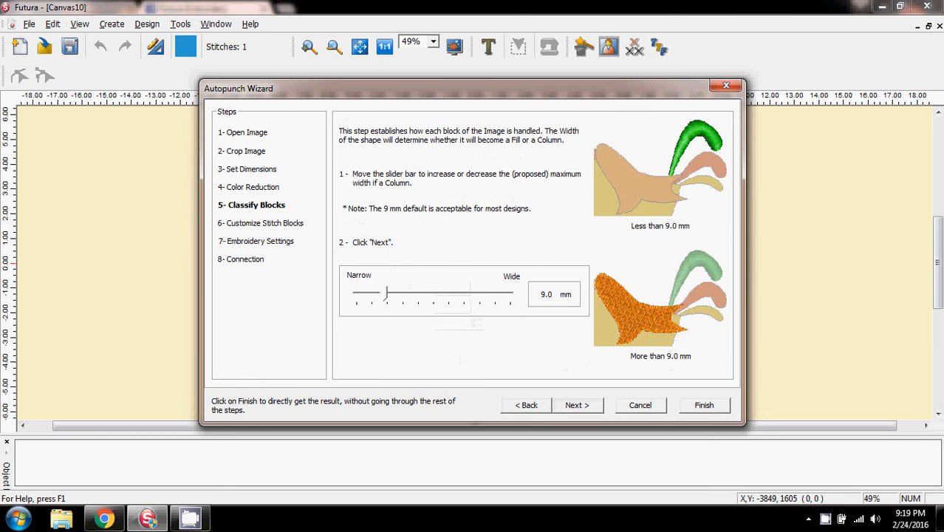
- Review the color reduction settings, lower the maximum column width to the narrow end of its range, and continue to block customization
click(526, 405)
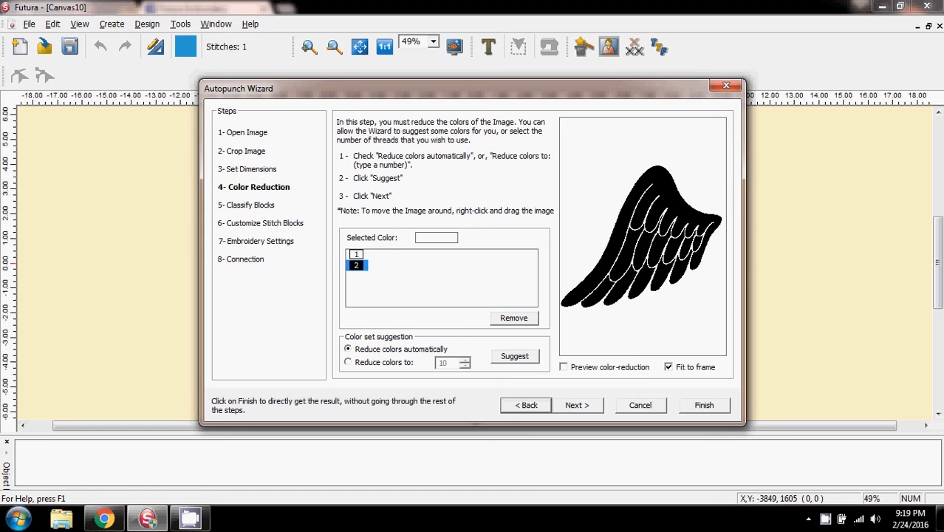
click(577, 405)
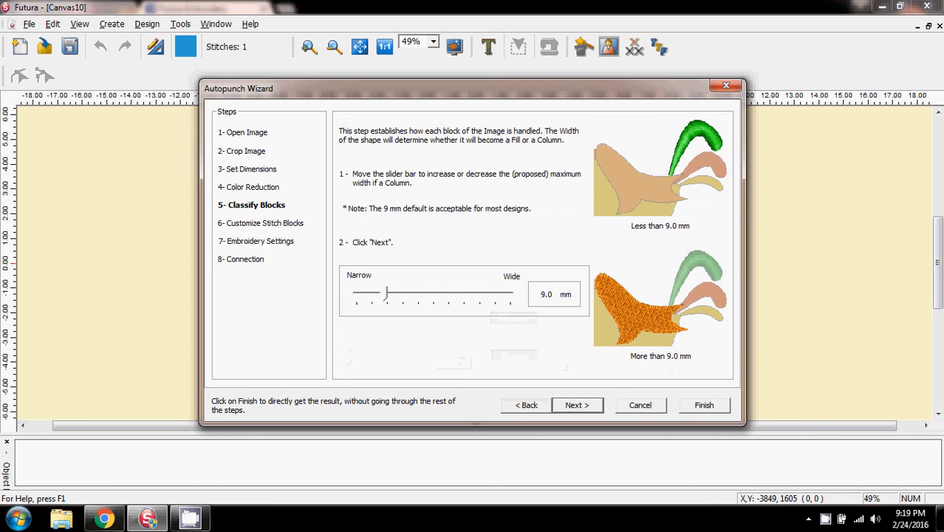
drag(384, 293, 358, 293)
click(577, 405)
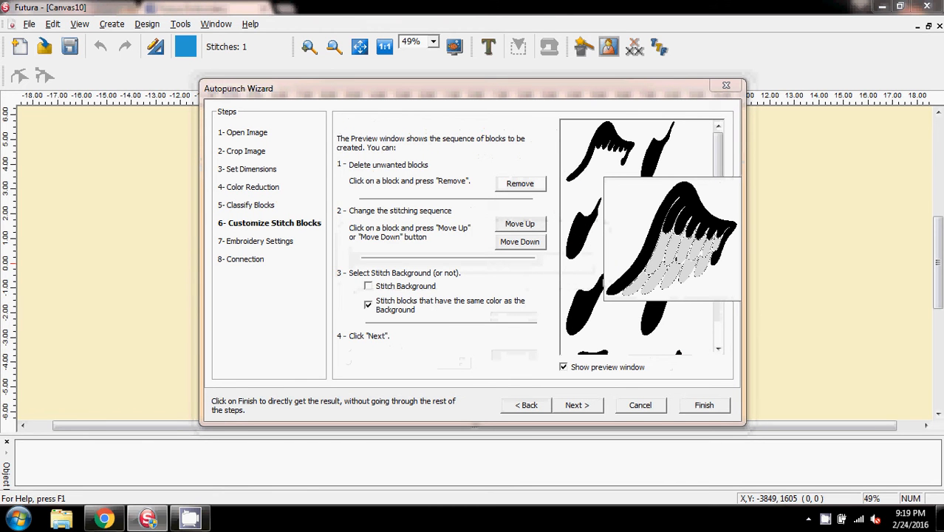
- Exclude blocks matching the background color from stitching, and move the fourth block to the start of the stitching sequence
click(599, 152)
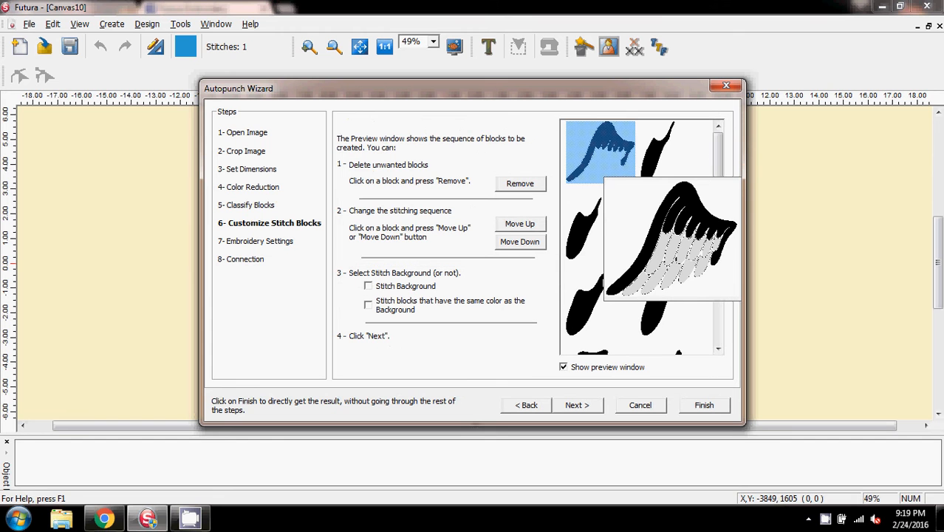
click(674, 152)
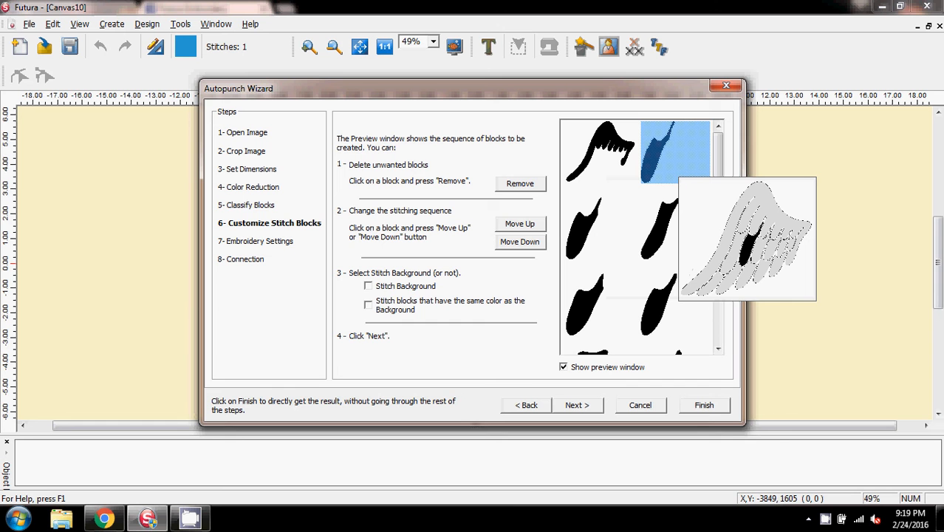
click(675, 228)
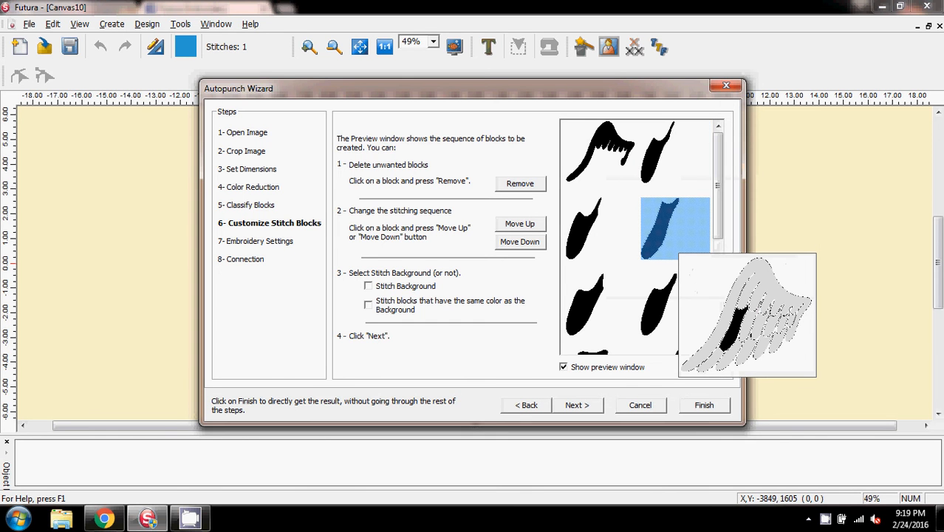
click(519, 223)
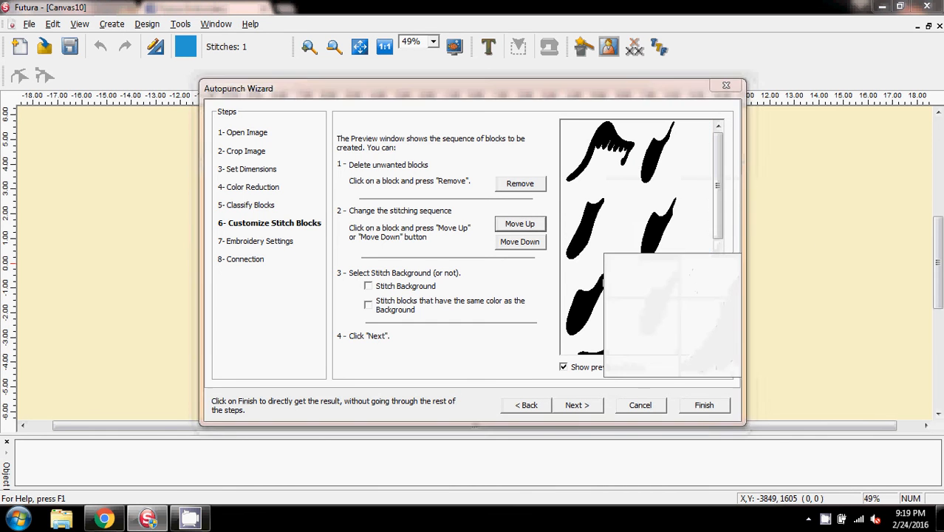
click(519, 223)
click(519, 223)
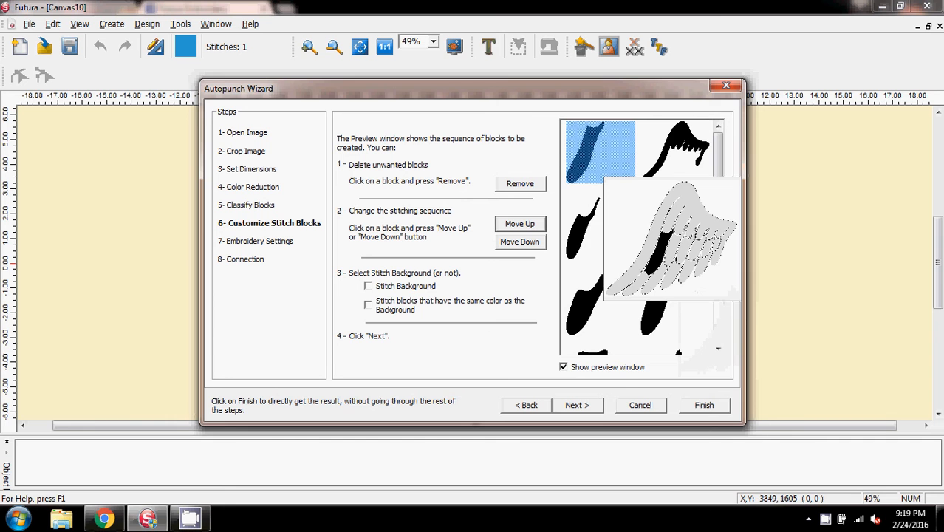
- Move the selected feather block down to third in the stitching sequence, and preview the feather blocks that follow it
click(519, 241)
click(519, 242)
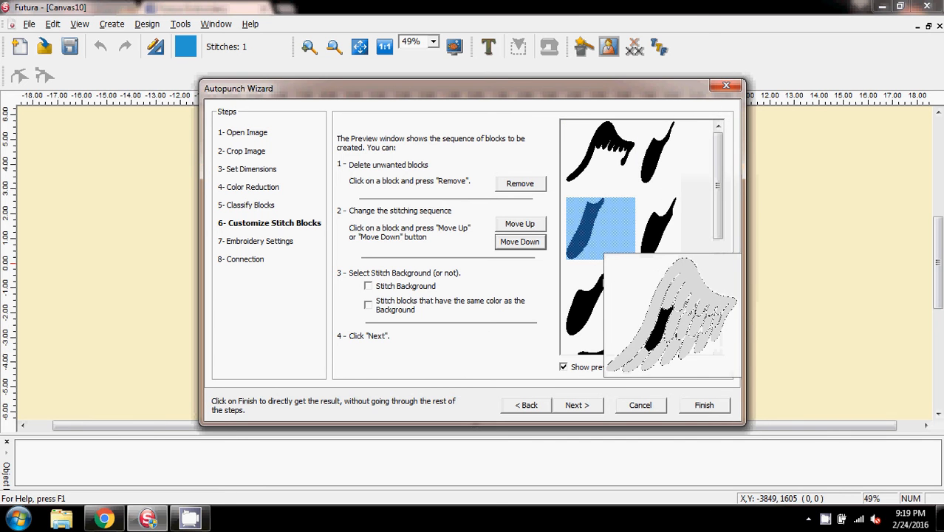
click(519, 241)
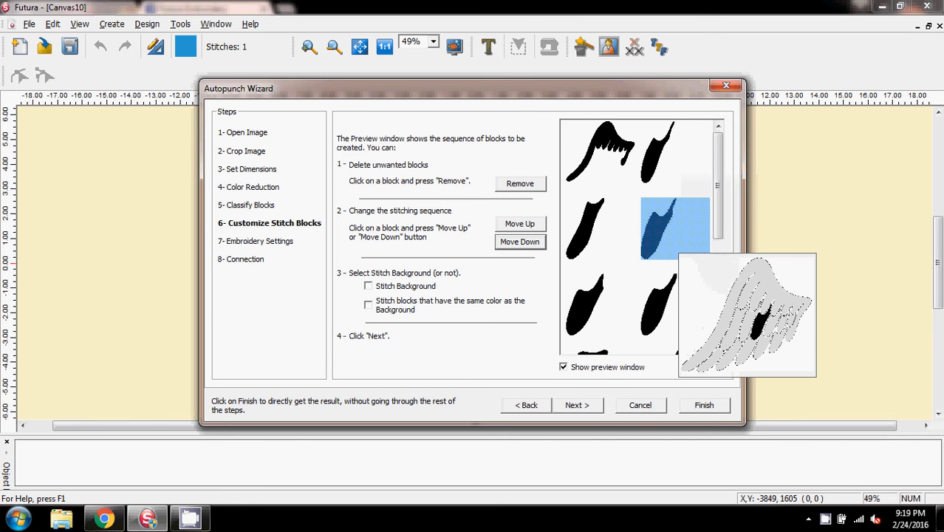
click(519, 242)
click(519, 241)
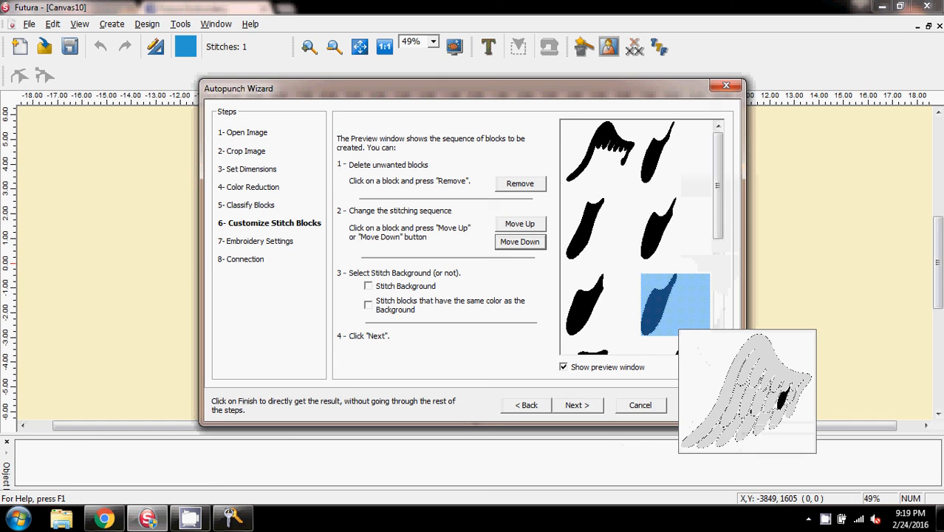
scroll(637, 236, down, 2)
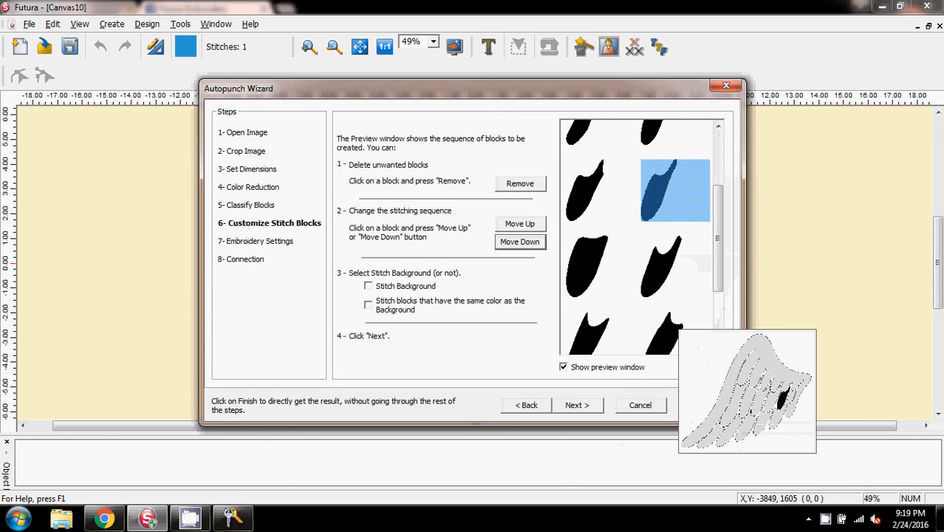
- Check the feather blocks against the wing preview, and move the third block up to second in the stitching sequence
click(668, 336)
click(594, 314)
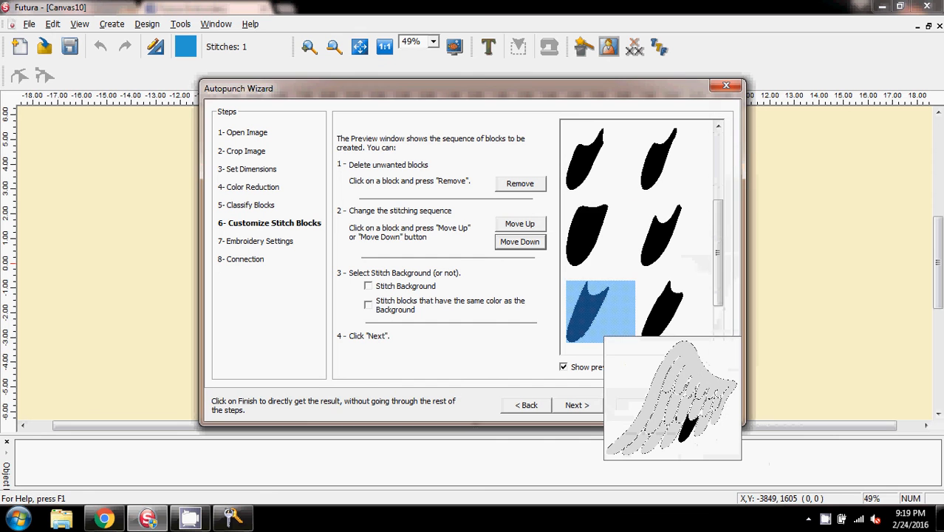
scroll(600, 311, down, 2)
click(673, 311)
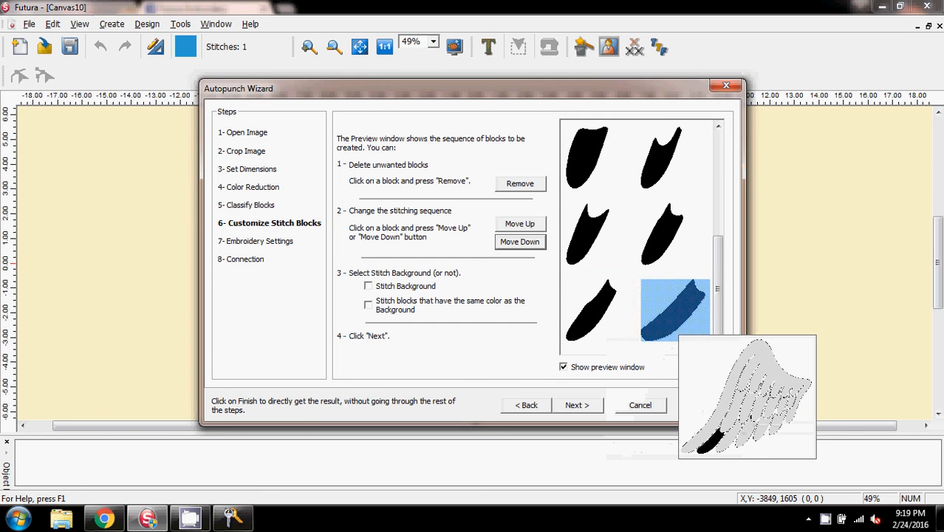
scroll(674, 296, up, 4)
click(673, 229)
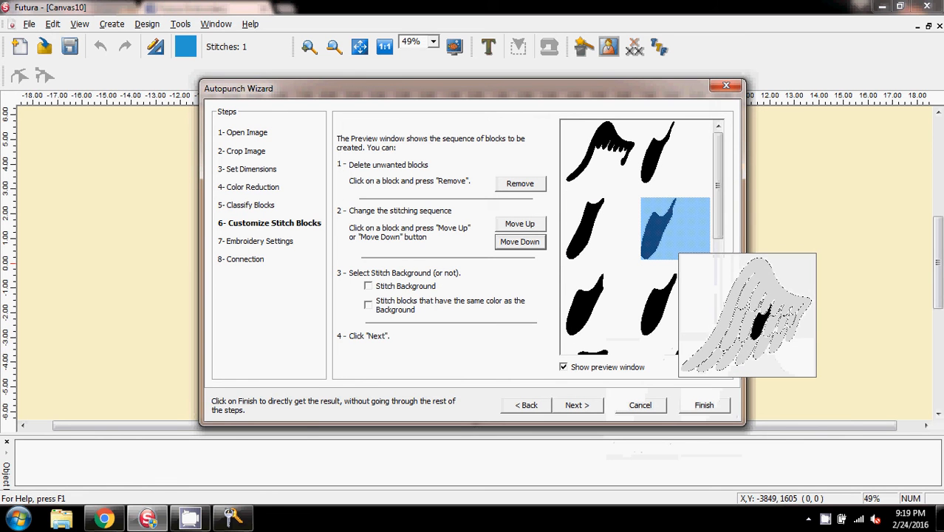
click(600, 228)
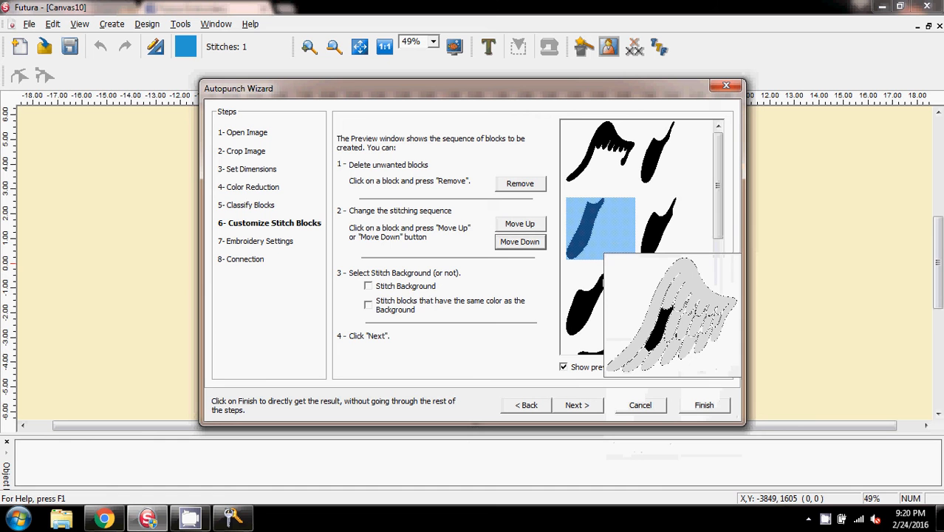
click(675, 152)
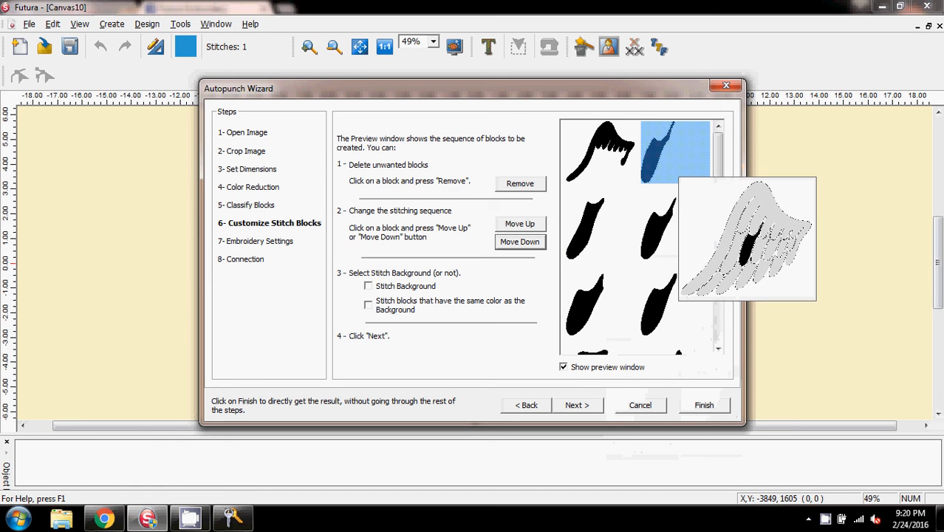
click(600, 228)
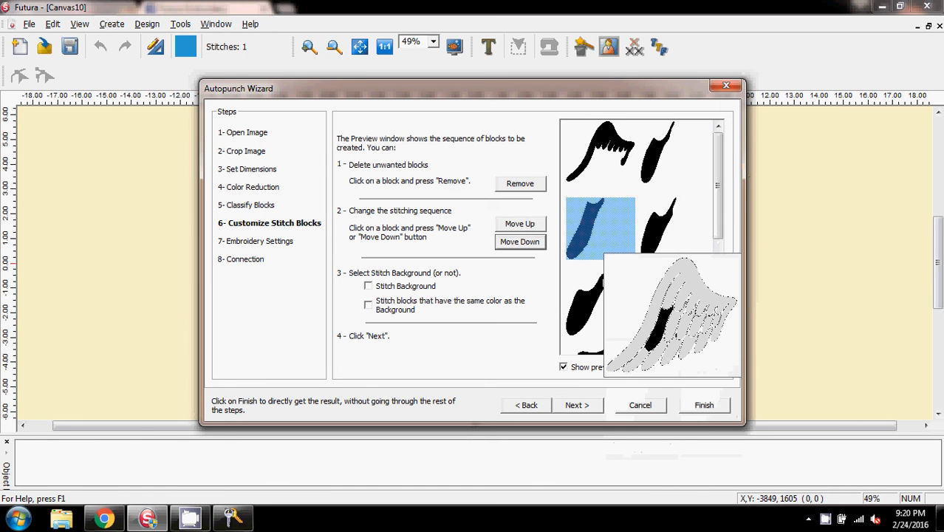
click(520, 223)
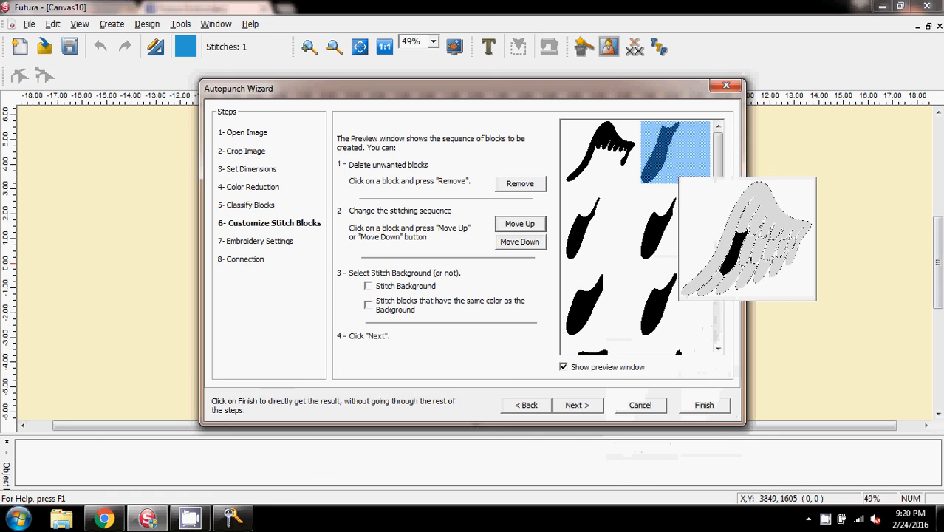
- Preview each block in stitching order, from the large upper wing block through to the last feather
click(600, 153)
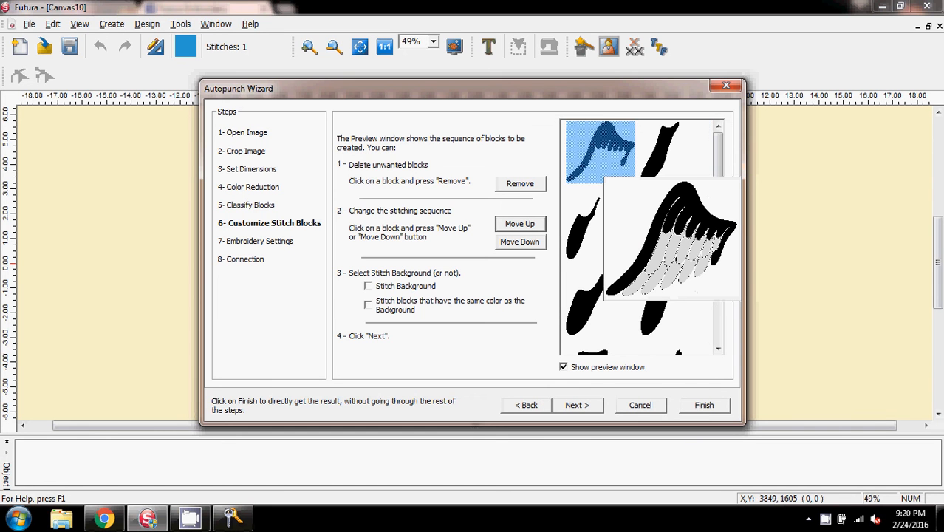
click(674, 153)
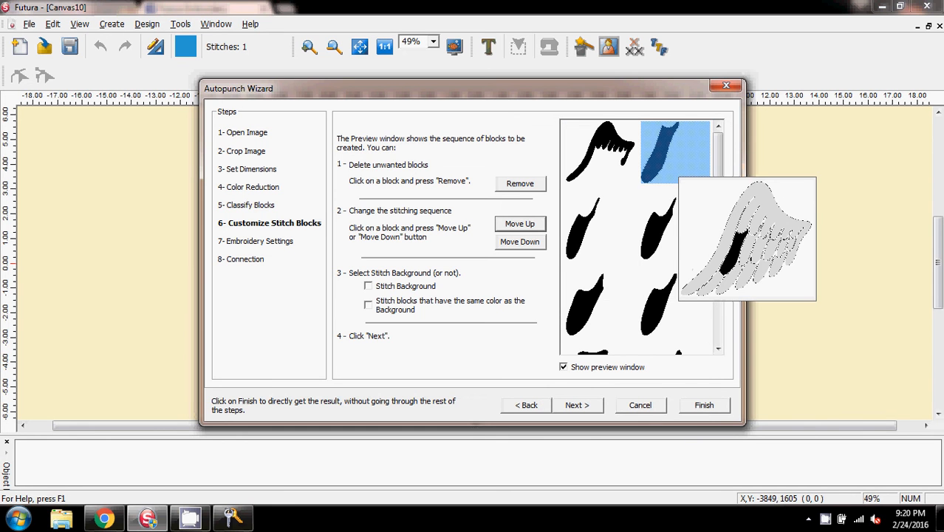
click(600, 228)
click(674, 228)
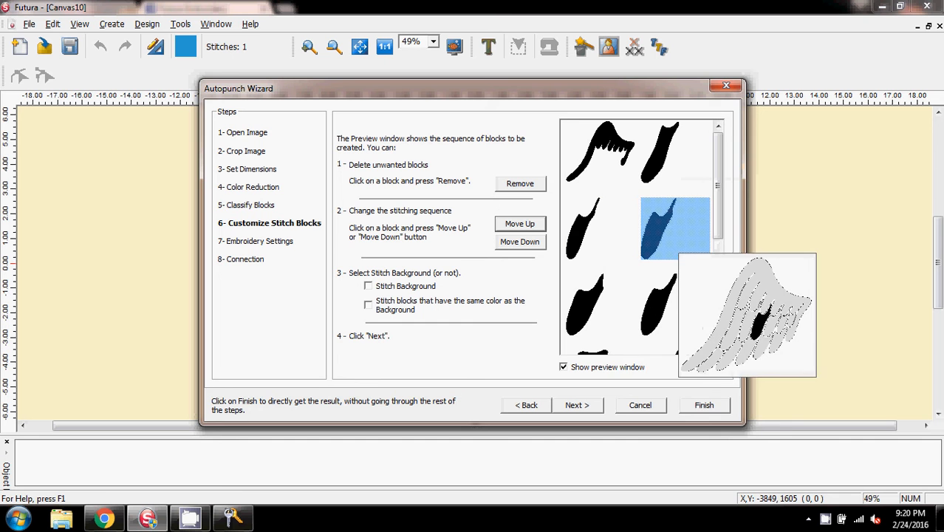
click(600, 304)
click(674, 304)
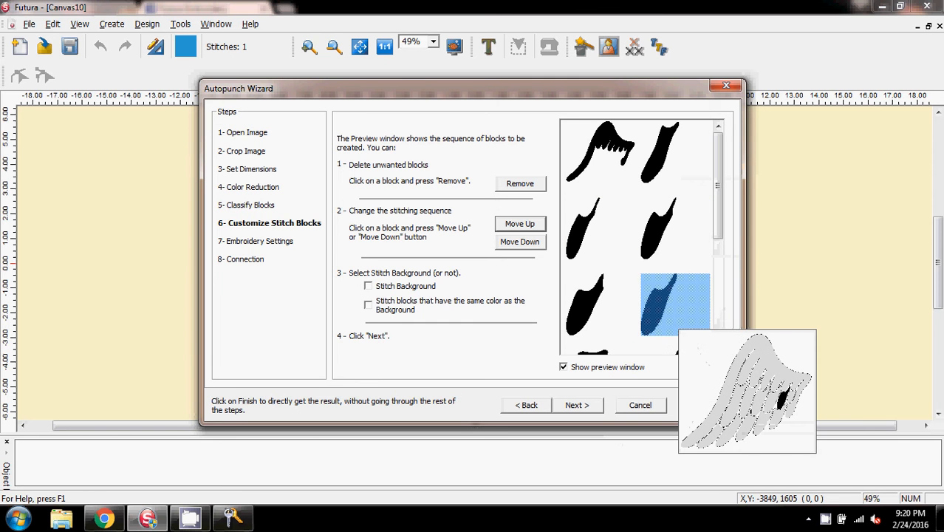
drag(717, 185, 717, 255)
click(600, 231)
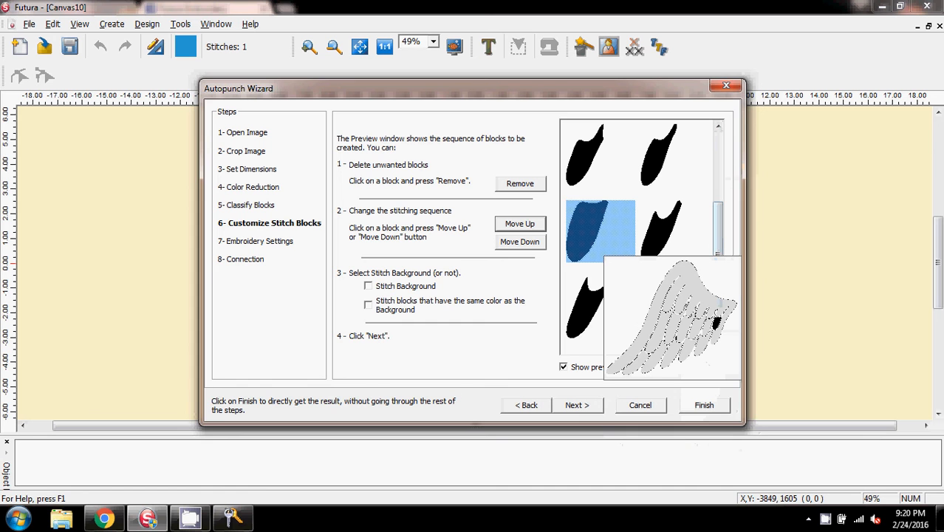
click(674, 231)
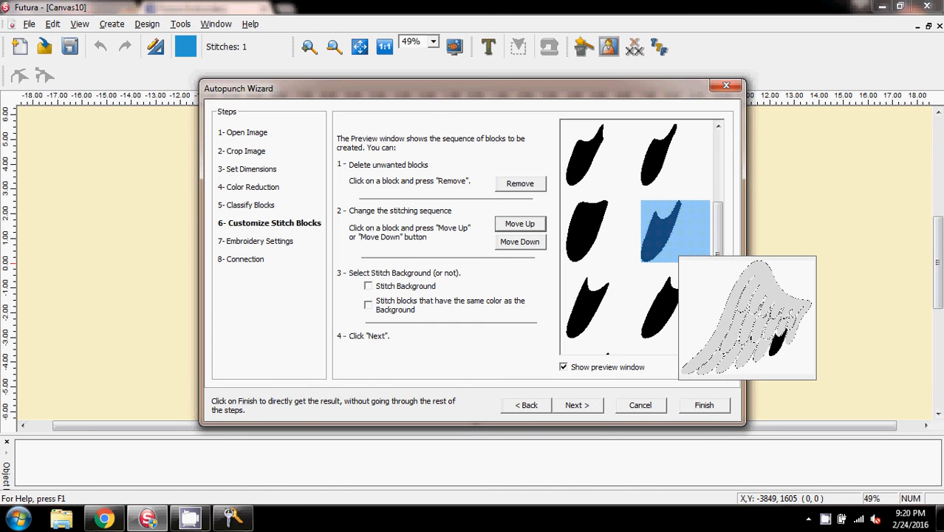
click(600, 307)
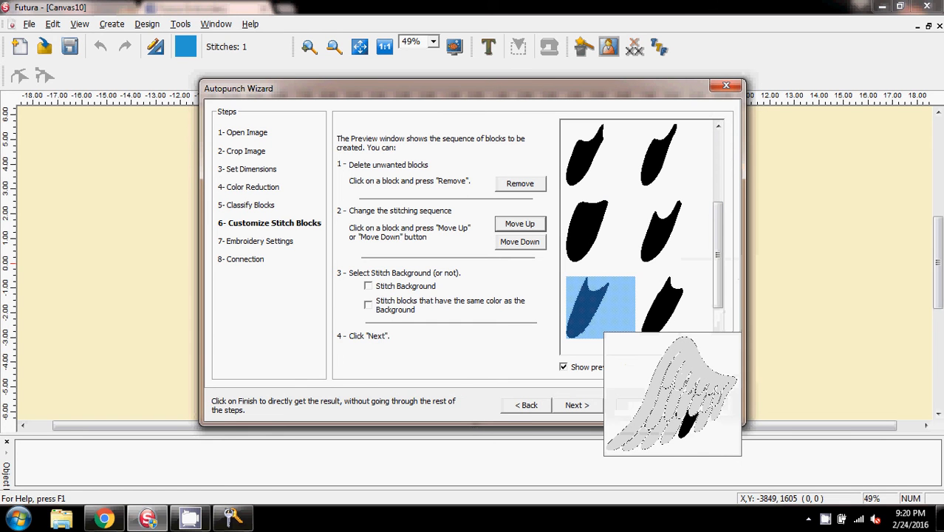
click(674, 307)
drag(718, 284, 718, 321)
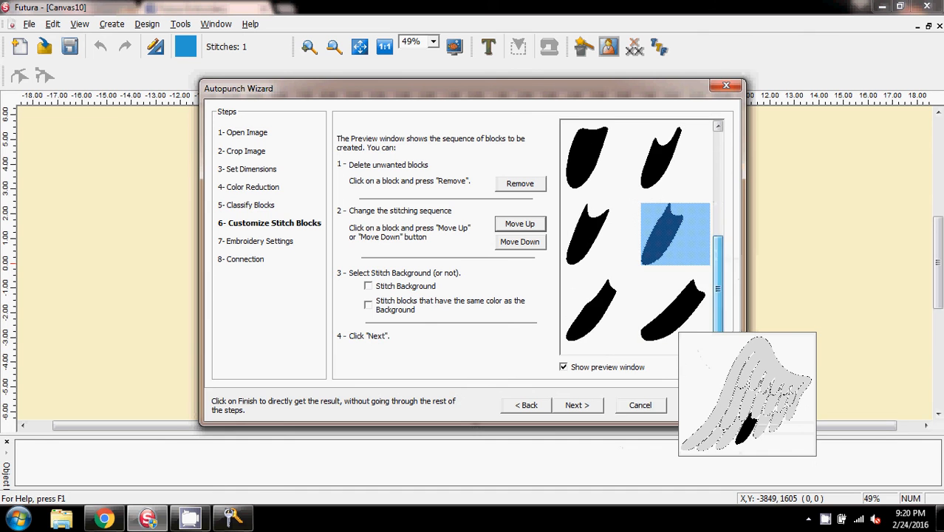
click(599, 311)
click(674, 310)
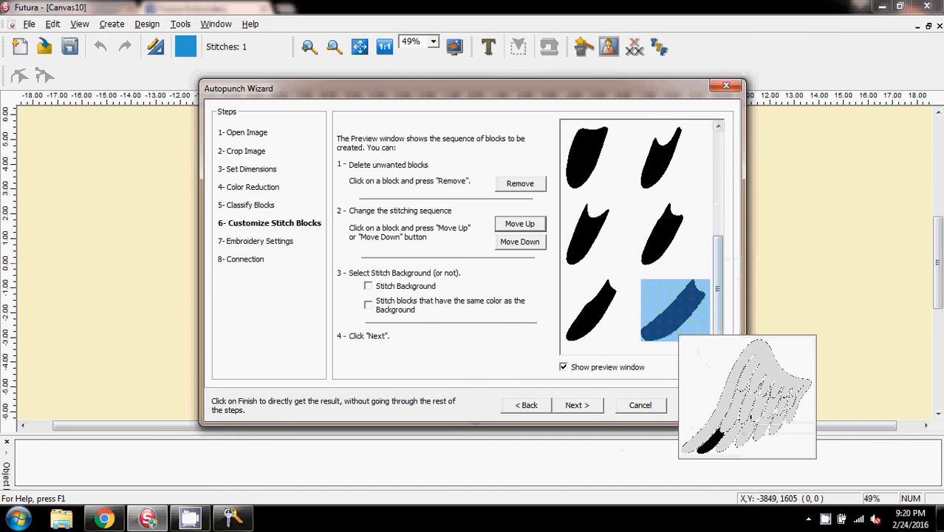
- Continue to the embroidery settings, select all blocks, and set their fill density to 3
click(577, 405)
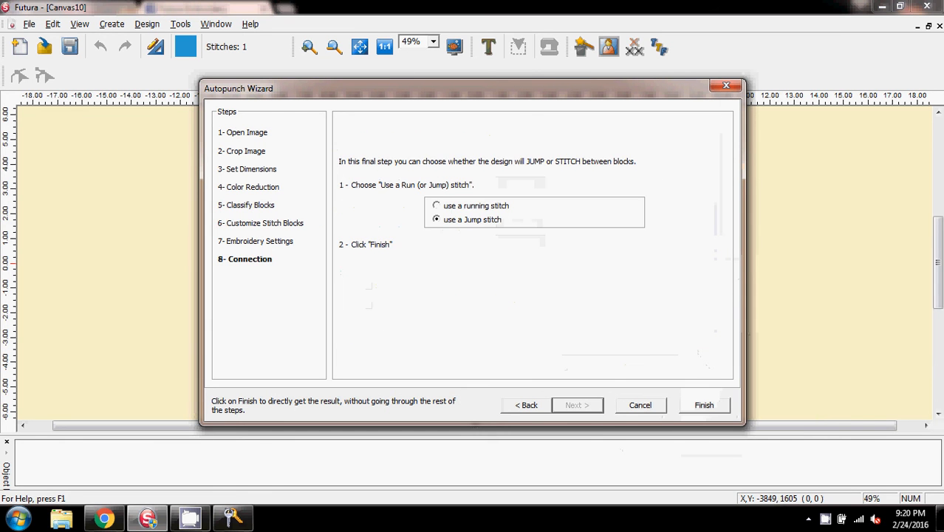
click(527, 405)
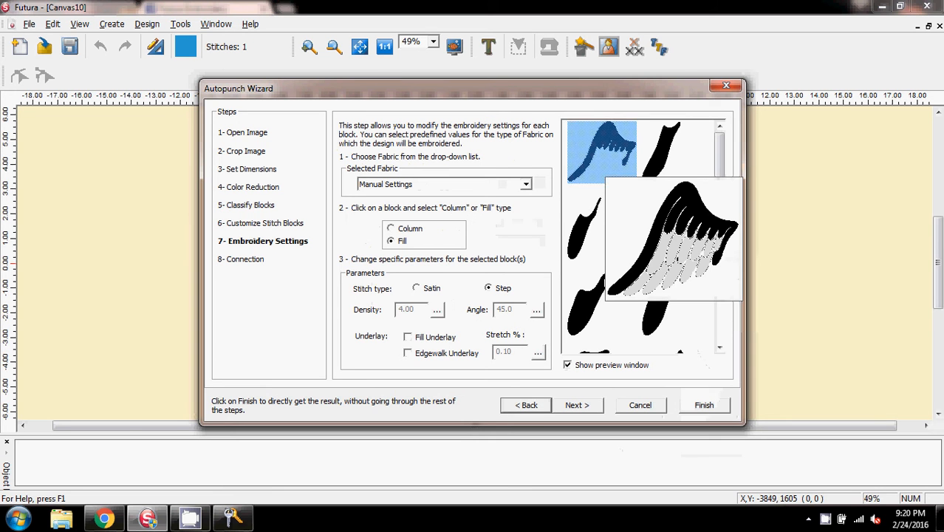
drag(719, 162, 720, 267)
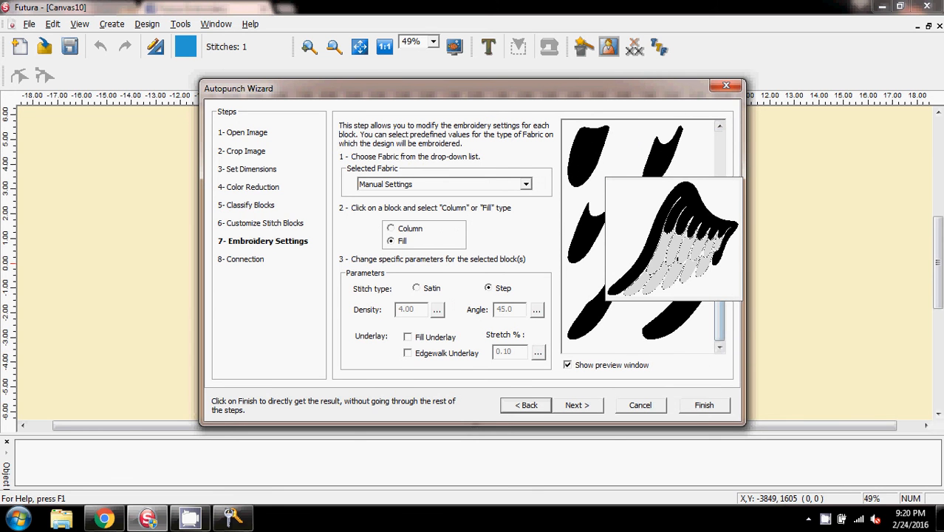
shift+click(672, 318)
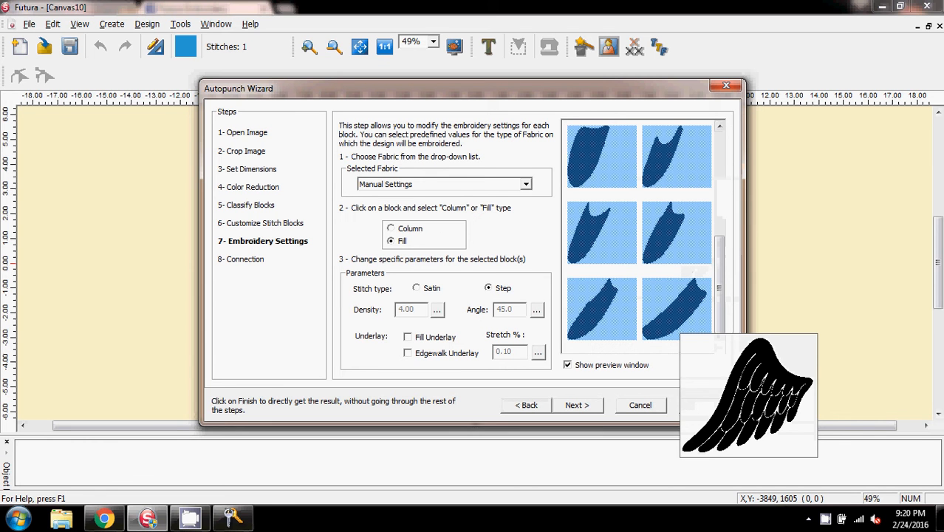
click(437, 310)
text(3)
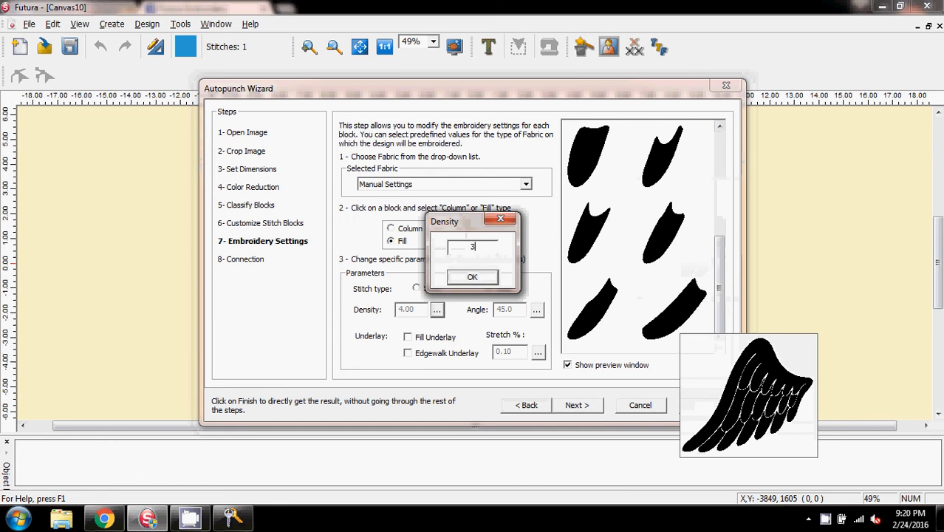
click(472, 277)
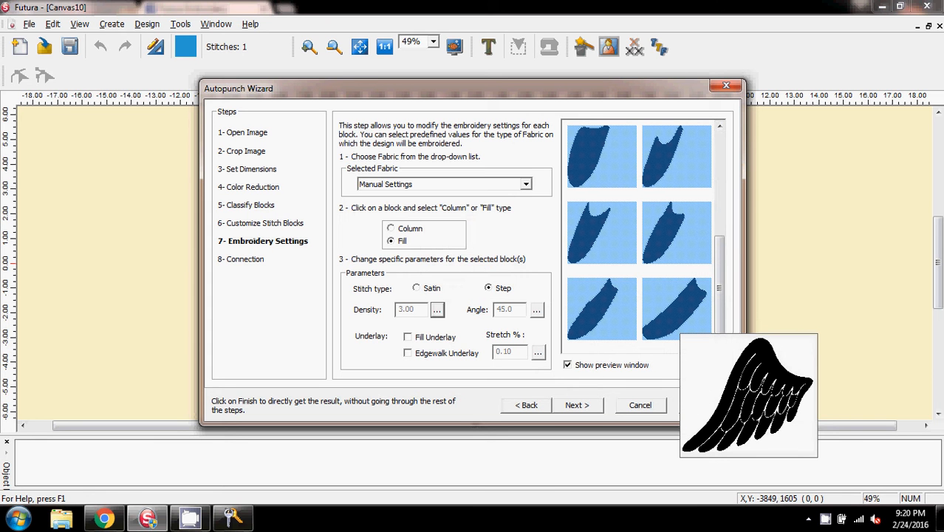
- Add edgewalk underlay to all blocks, and finish the wizard with jump stitches connecting the blocks
click(407, 353)
click(576, 405)
click(704, 405)
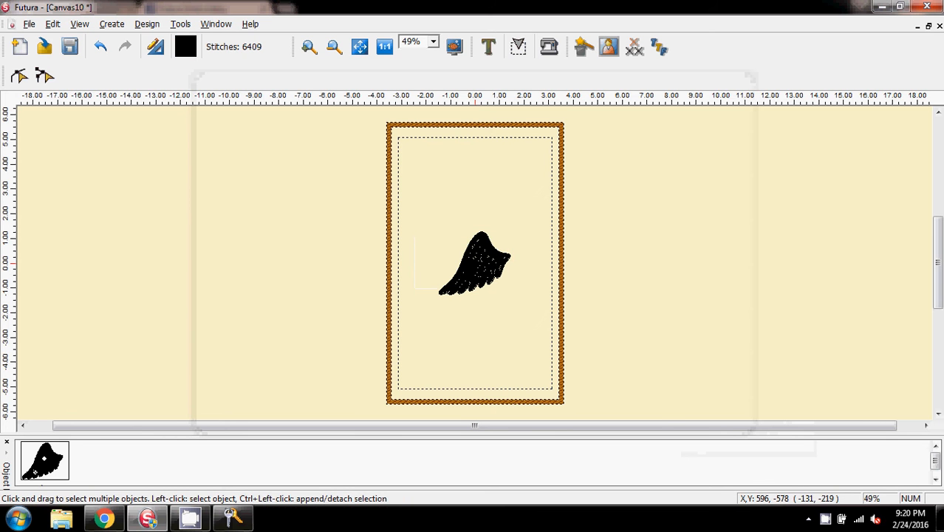
- Display the wing design in realistic view at 100% zoom
key(alt+v)
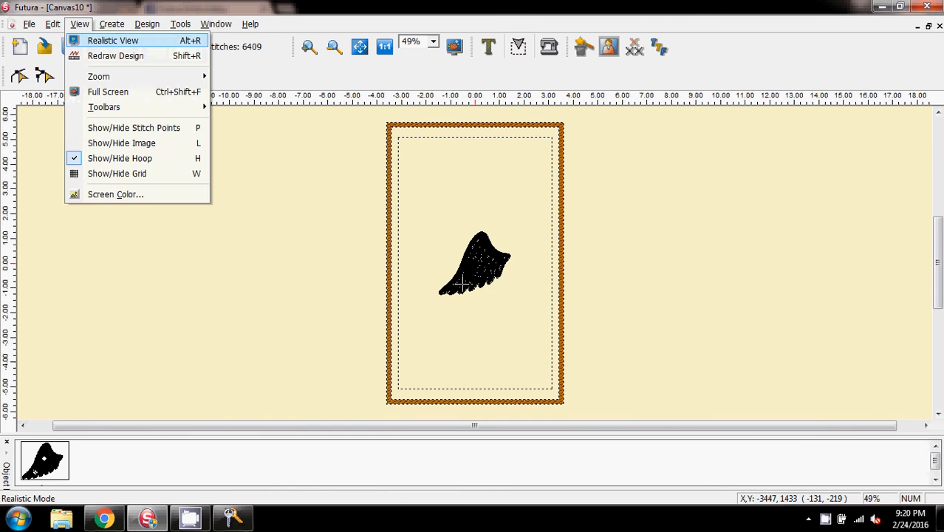
key(Return)
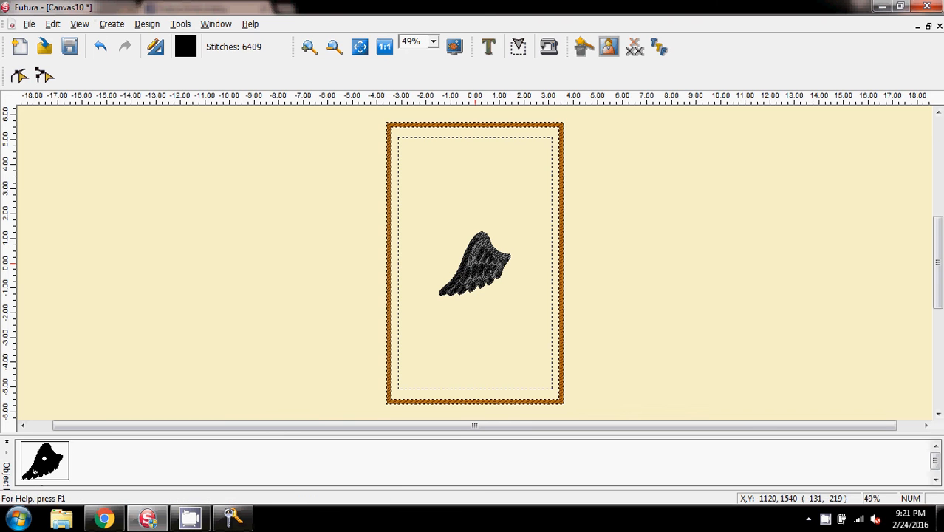
click(384, 47)
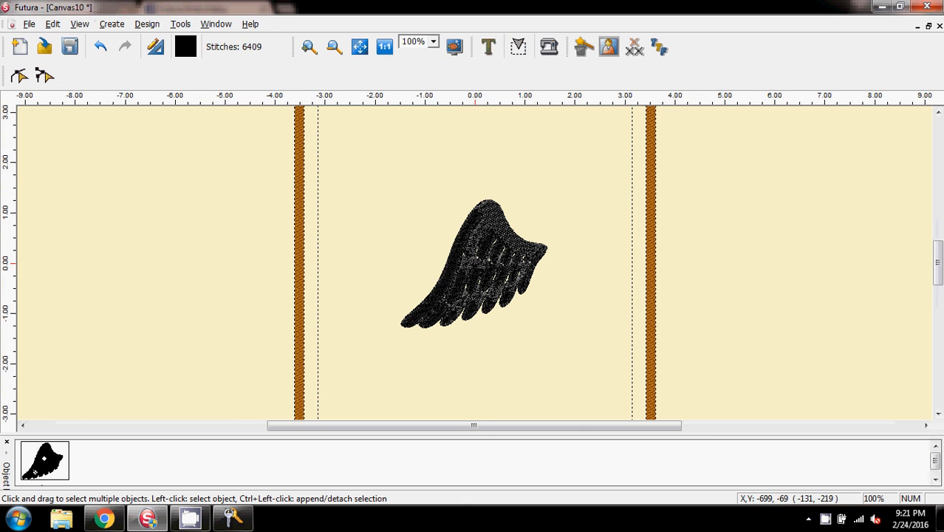
- Change the whole wing's parameters to include a running stitch outline with a running stitch length of 10
click(44, 461)
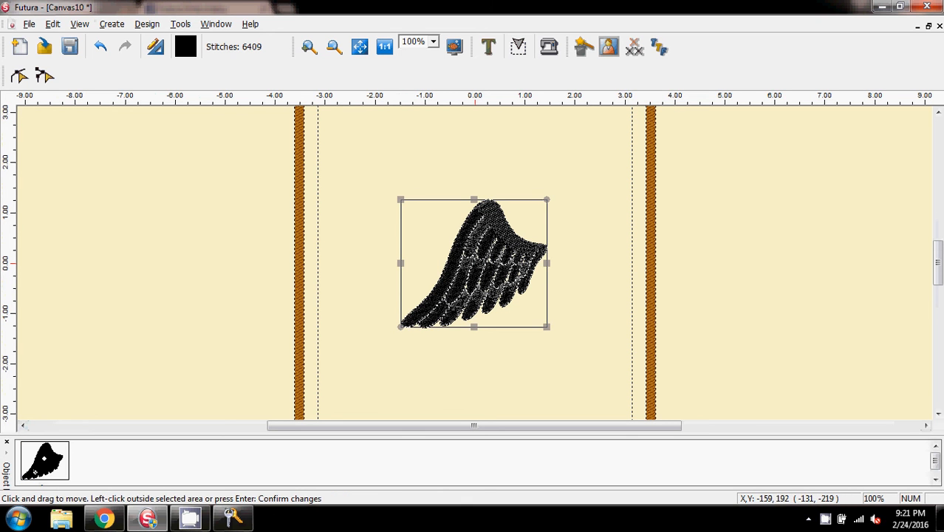
right_click(440, 241)
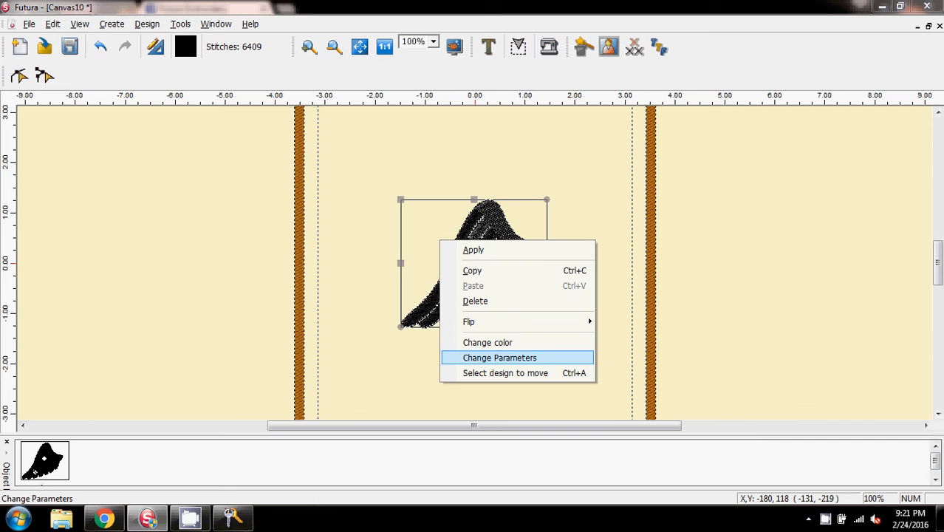
click(499, 358)
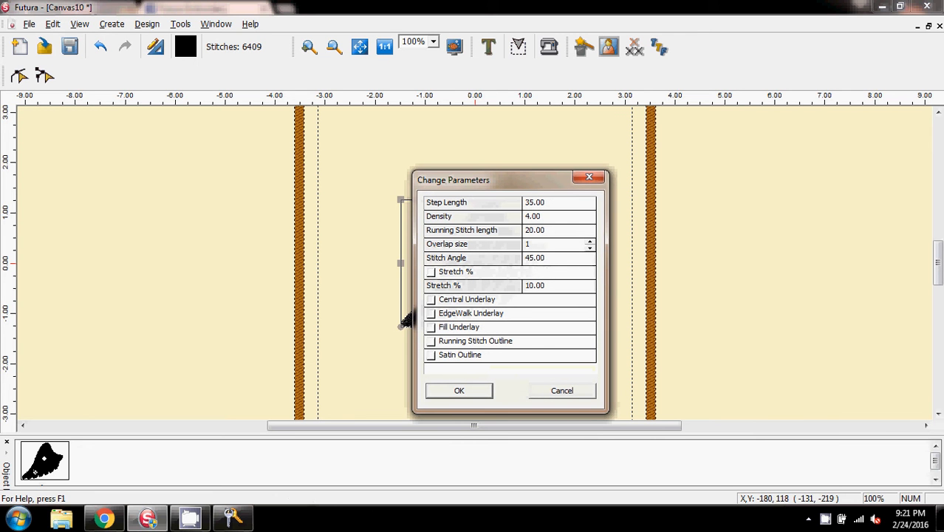
click(432, 341)
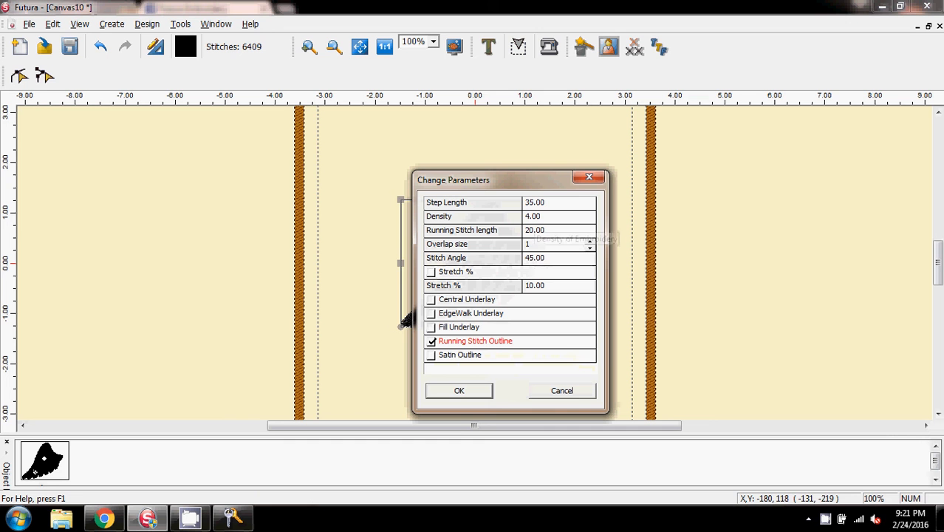
double_click(535, 230)
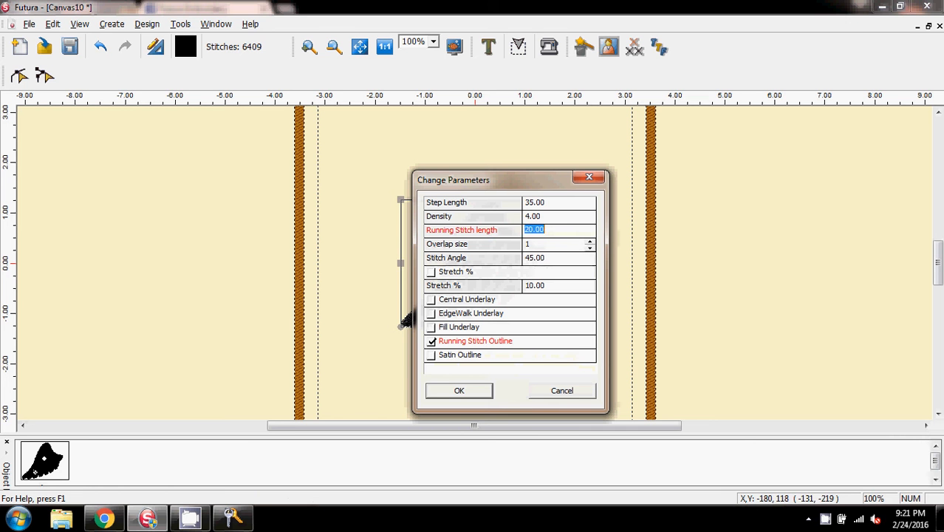
text(10)
key(Return)
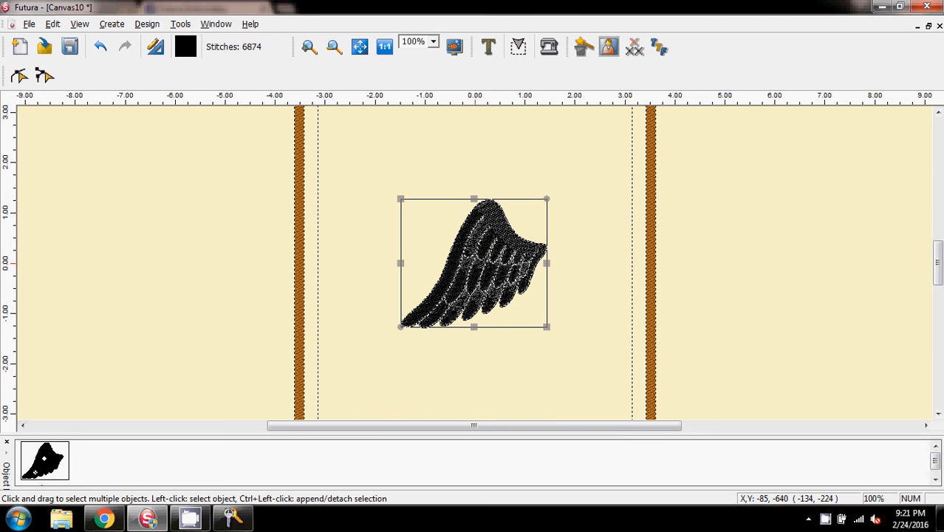
- Edit the wing's large upper block and set its running stitch outline color to blue (12/28/243)
click(18, 75)
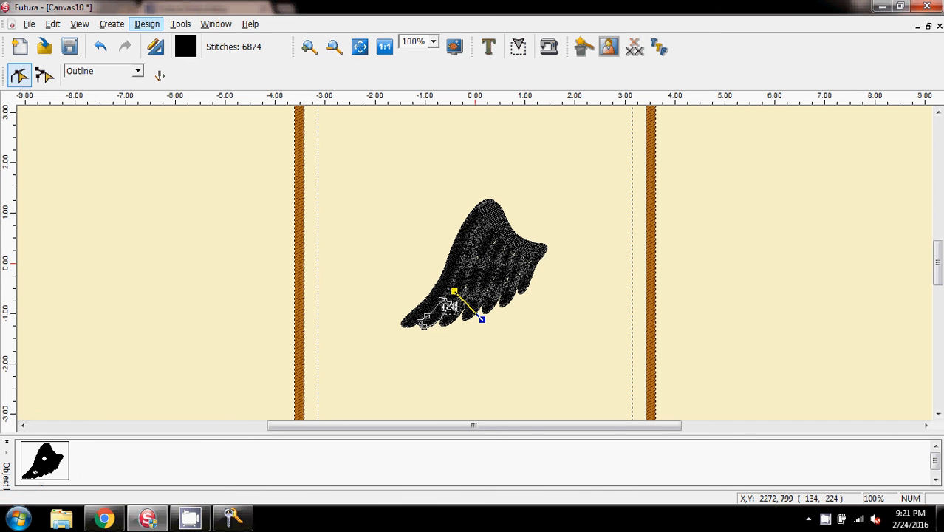
click(147, 23)
click(193, 167)
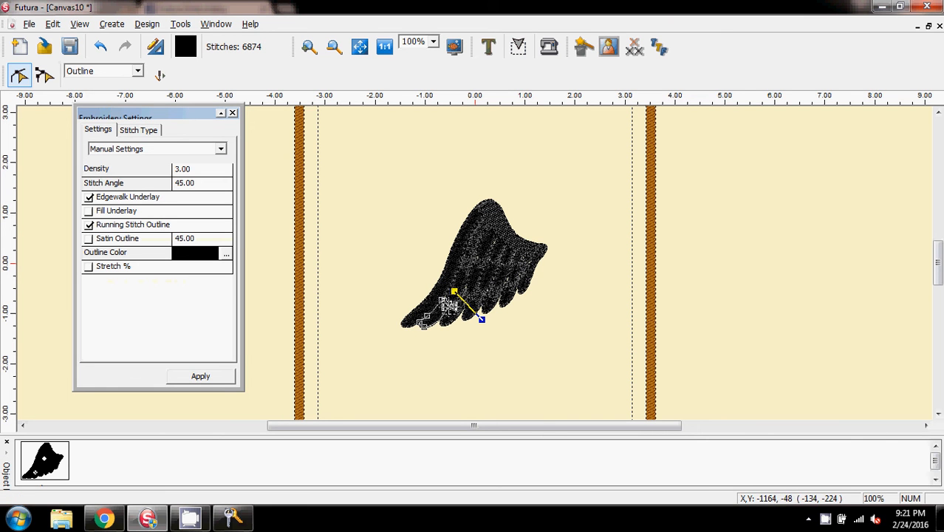
click(485, 210)
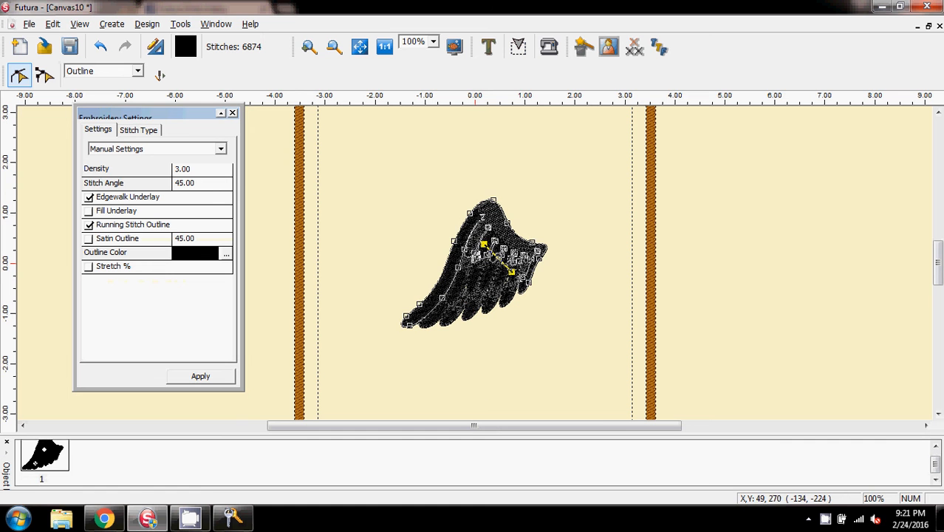
click(432, 41)
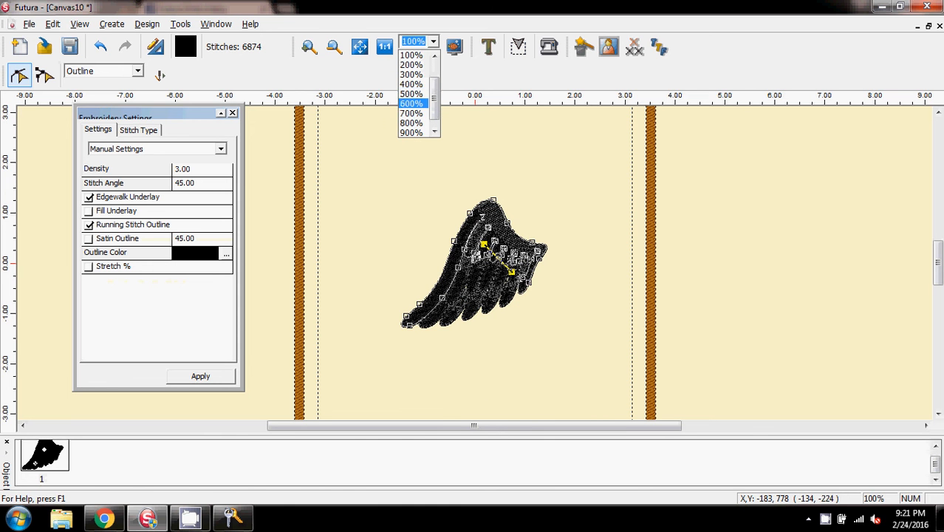
click(412, 94)
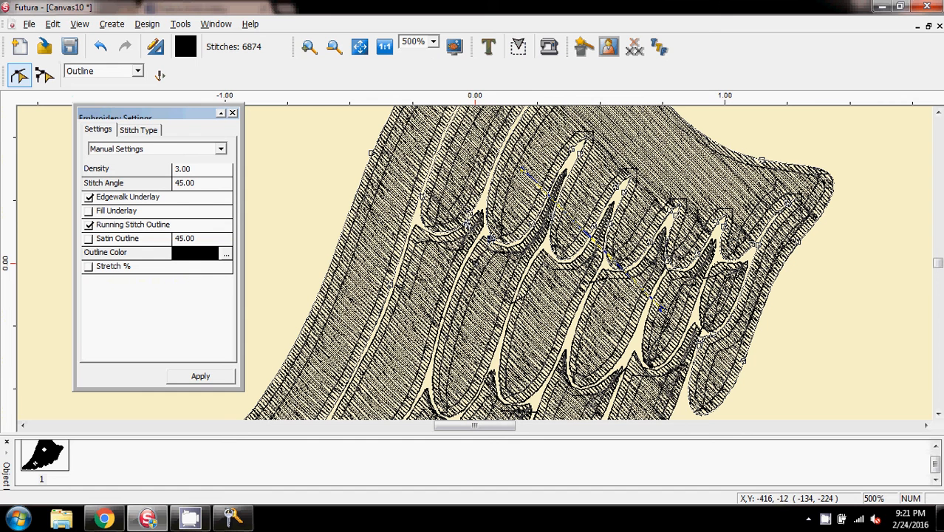
click(226, 254)
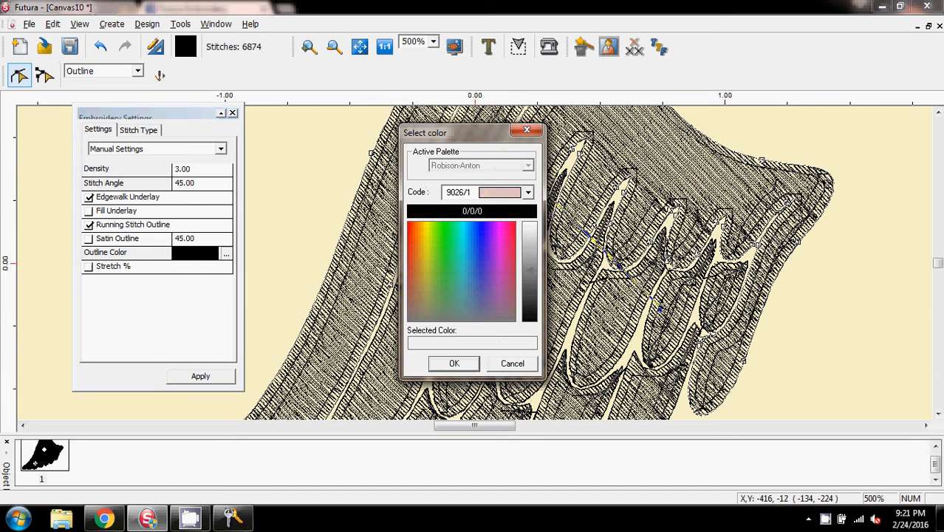
click(478, 231)
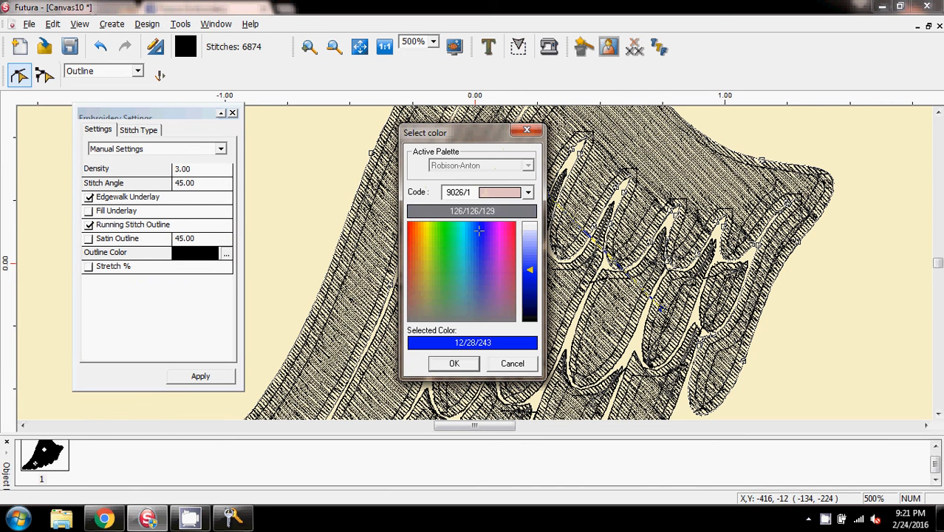
click(454, 362)
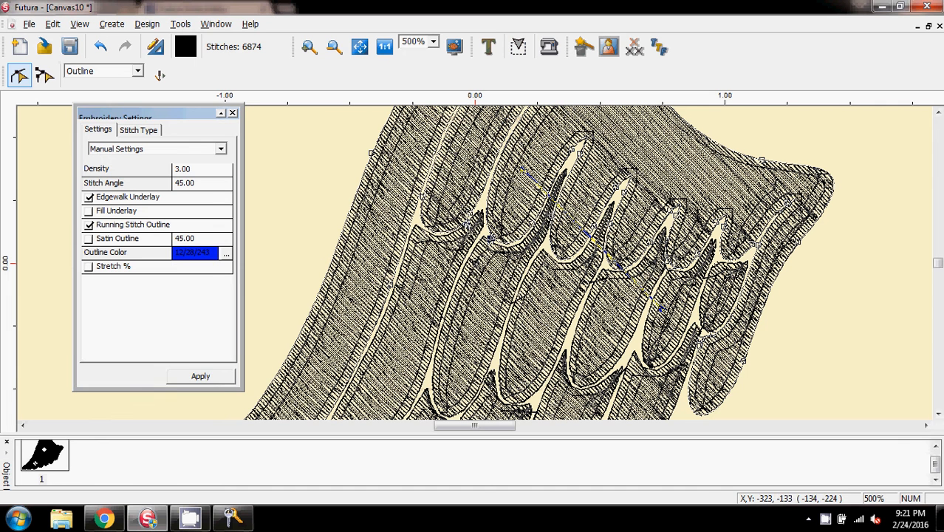
click(201, 376)
- Set the outline color of the first long feather in the middle row to blue (15/19/240)
click(409, 297)
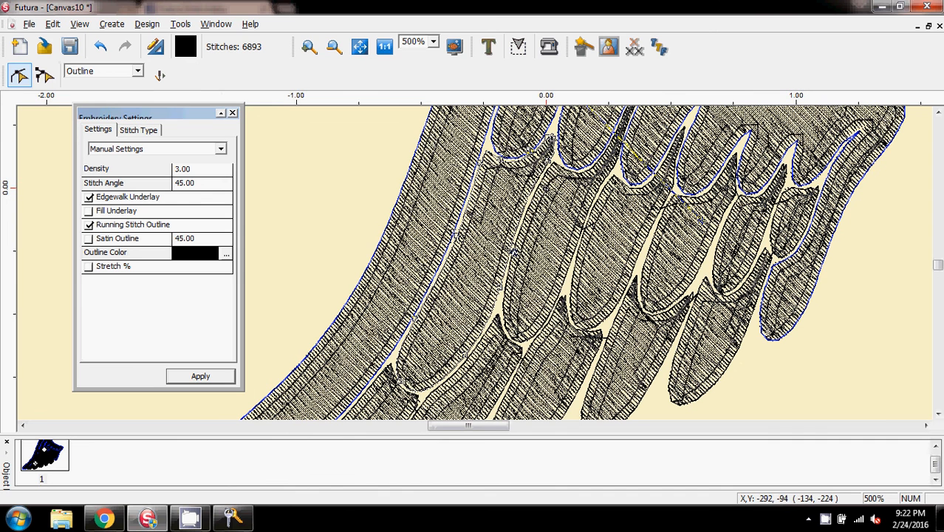
click(226, 253)
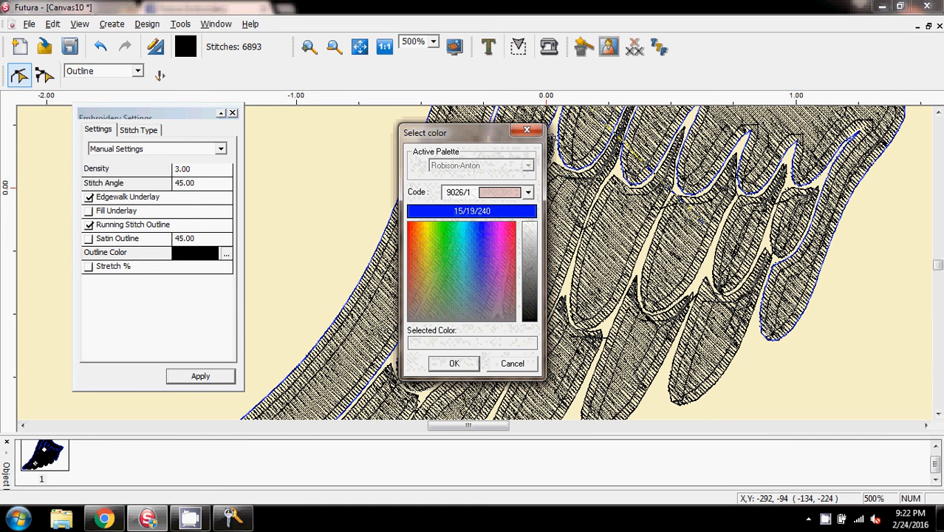
click(479, 232)
click(454, 363)
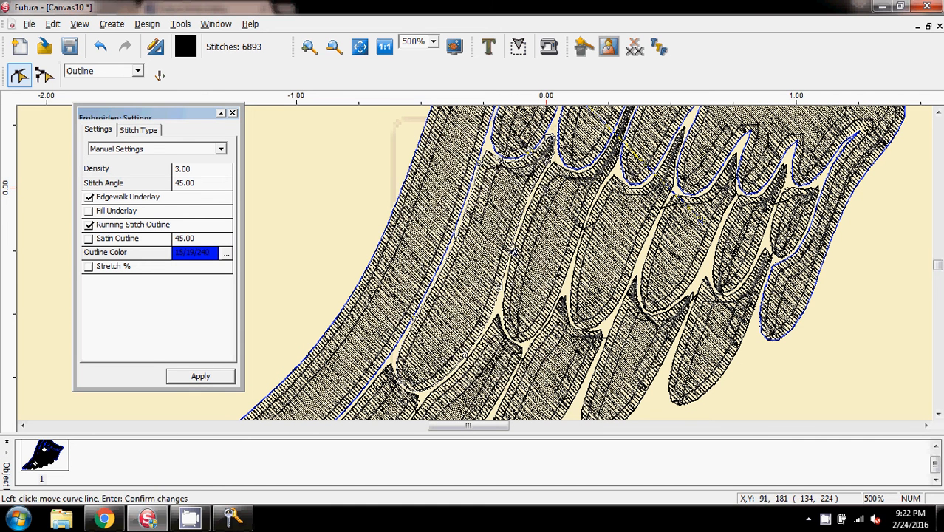
click(200, 376)
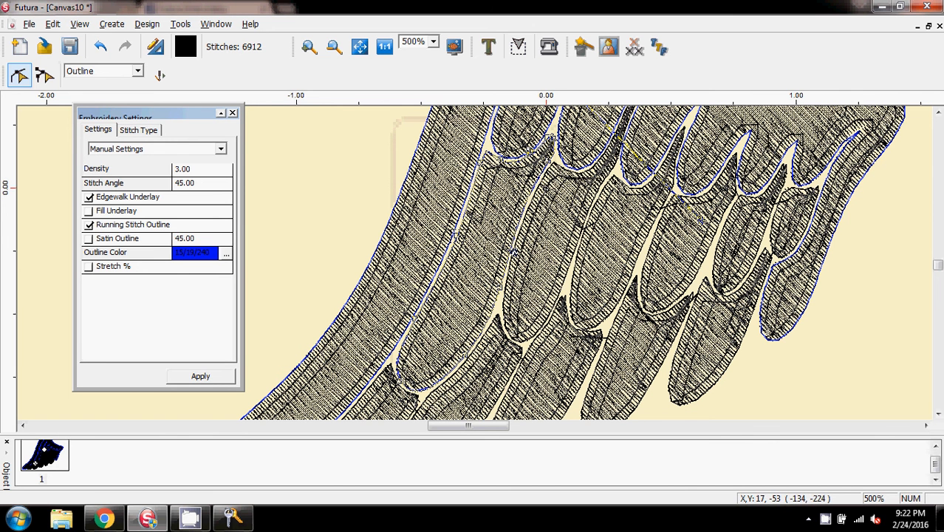
- Set the outline color of the third feather in the middle row to blue (21/17/238)
click(563, 240)
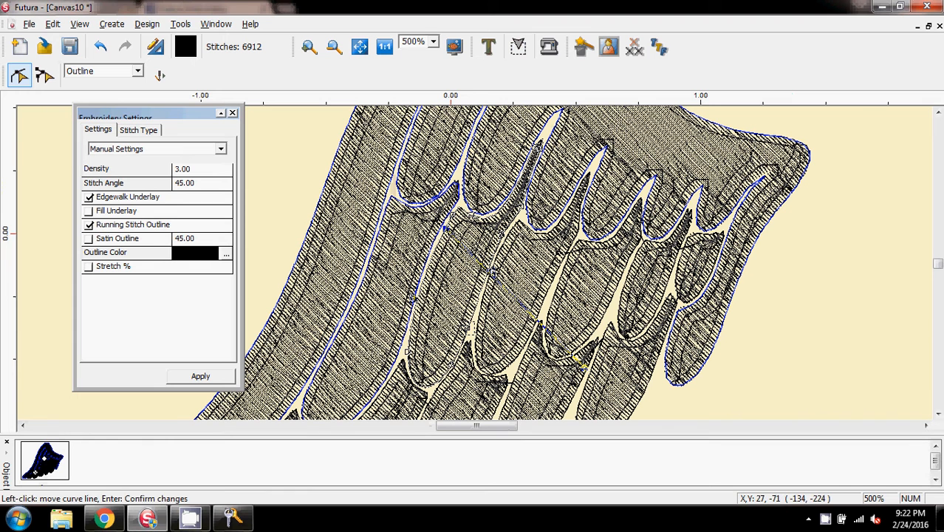
click(502, 305)
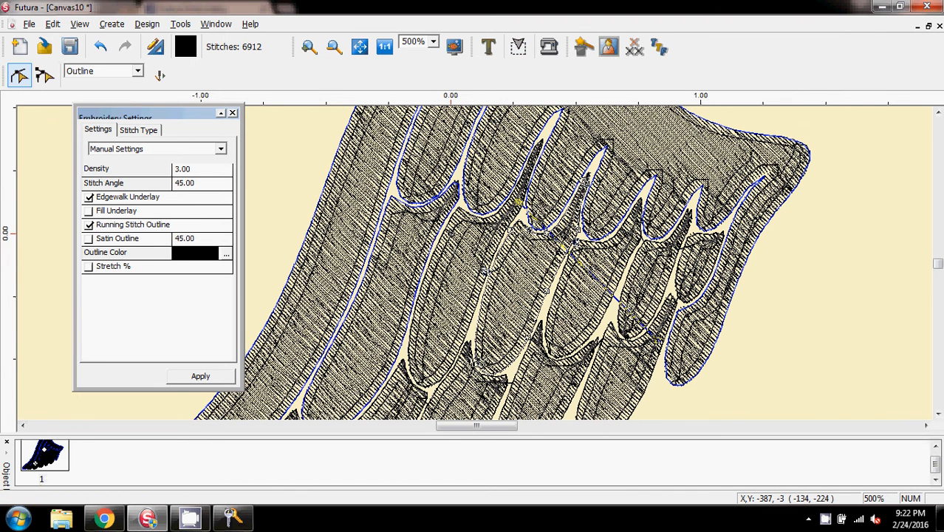
click(227, 254)
click(480, 234)
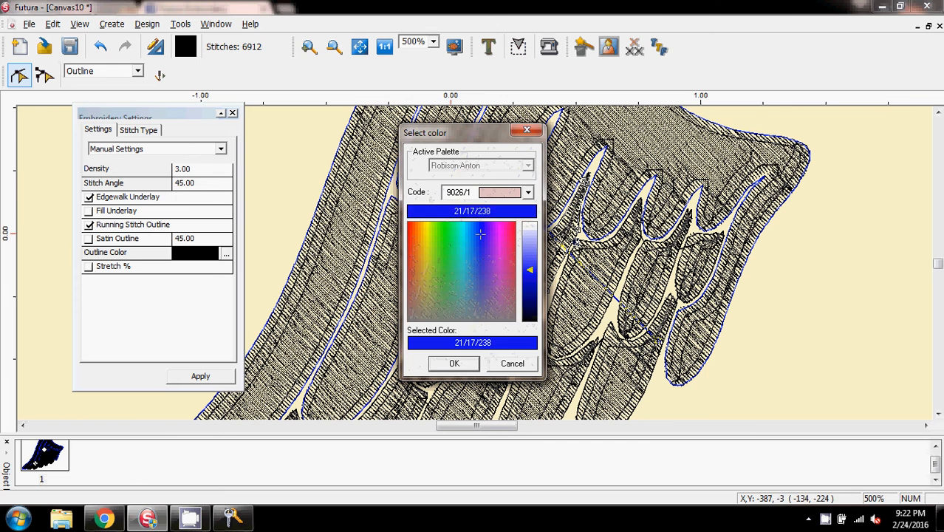
click(454, 362)
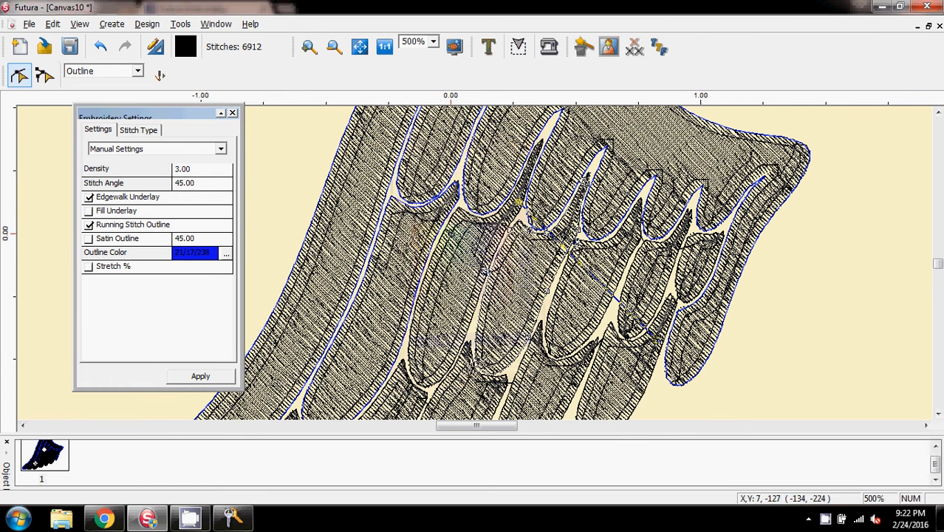
click(200, 376)
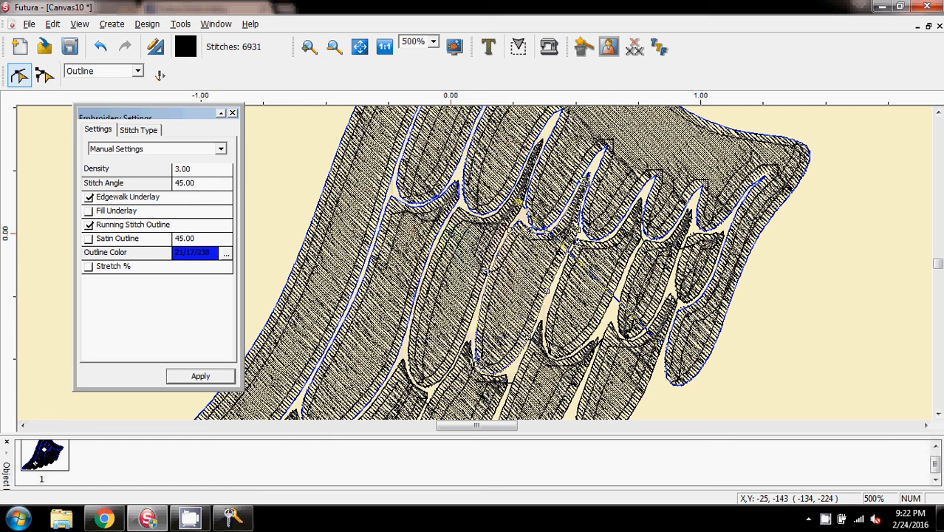
- Apply a blue outline color to the second feather in the middle row
click(438, 327)
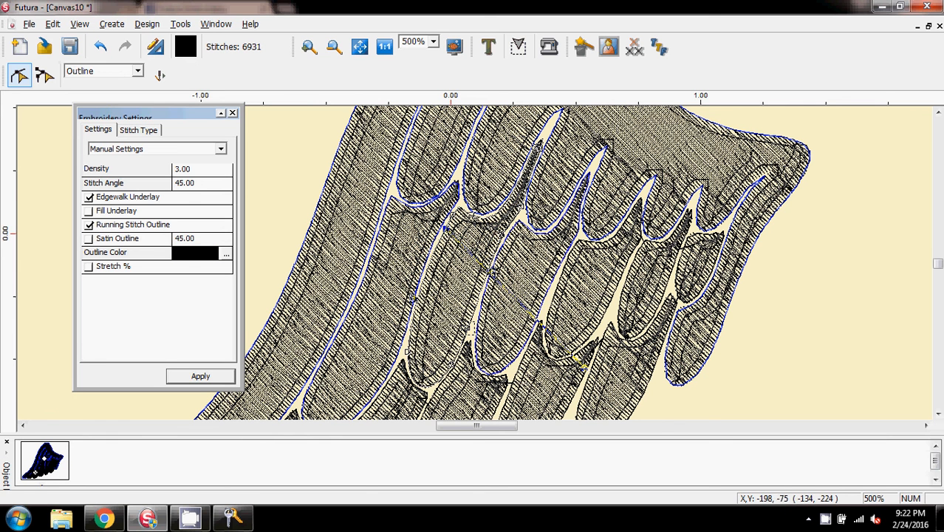
click(226, 253)
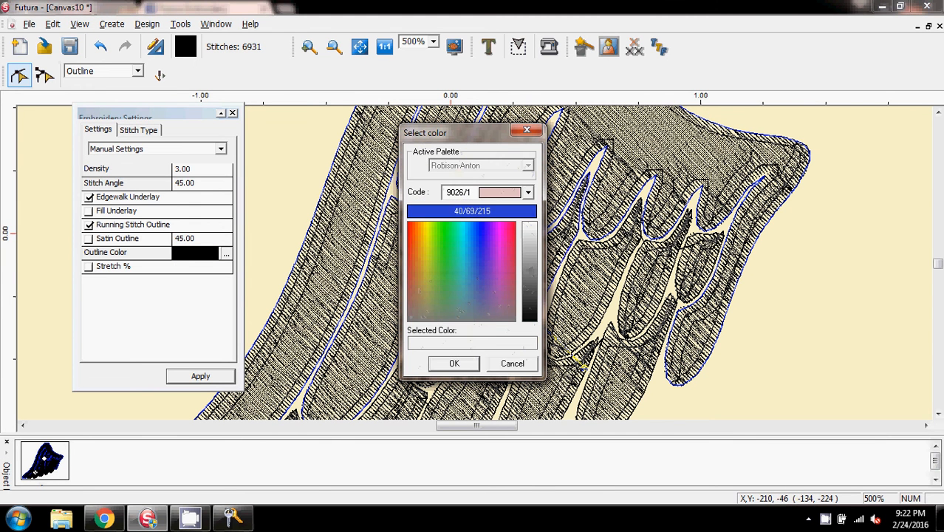
click(478, 243)
click(454, 363)
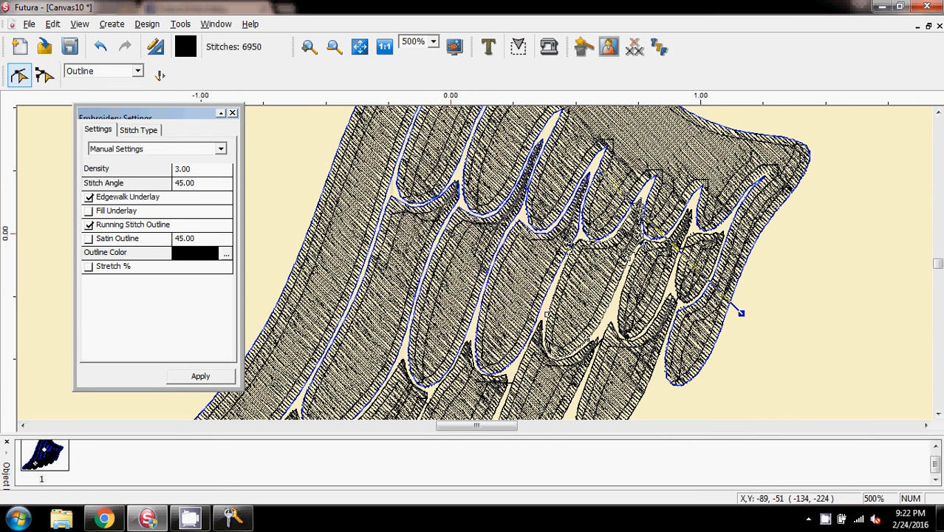
- Set the outline color of the fourth feather in the middle row to blue (16/79/239)
click(226, 253)
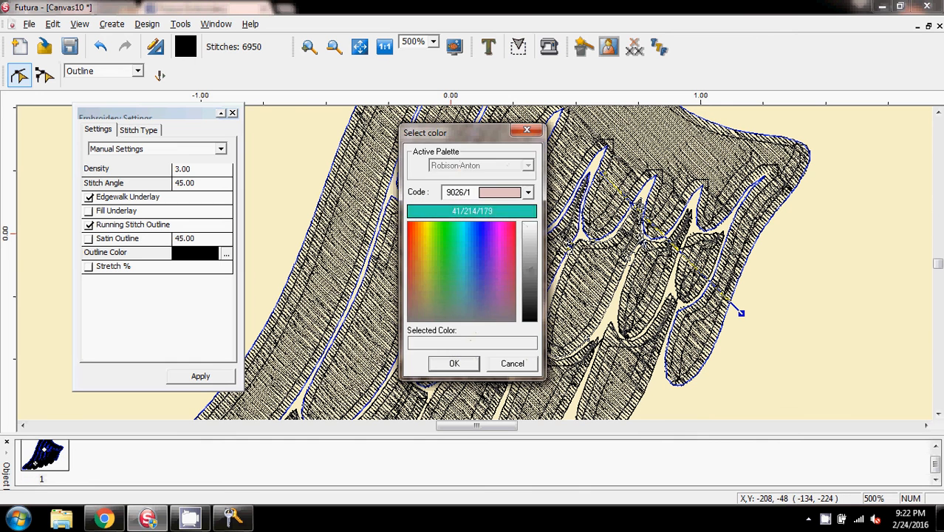
click(474, 234)
click(454, 364)
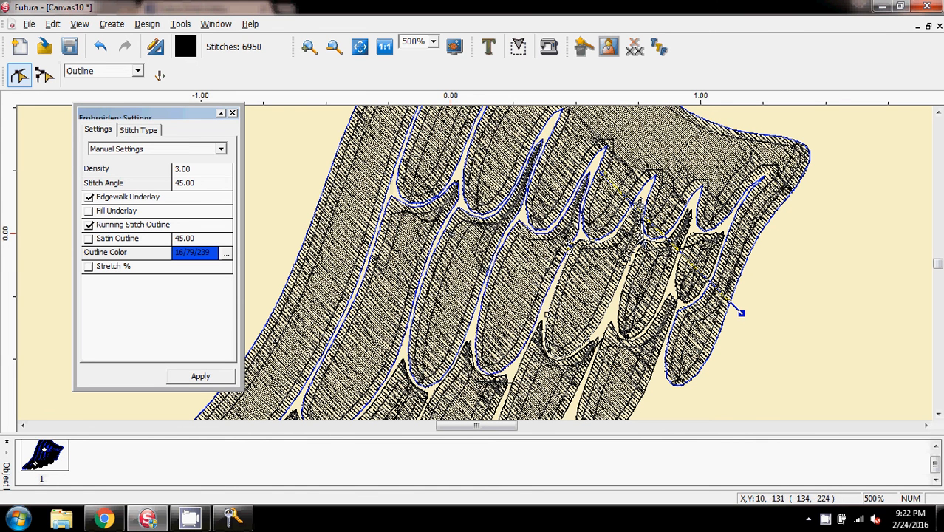
click(200, 376)
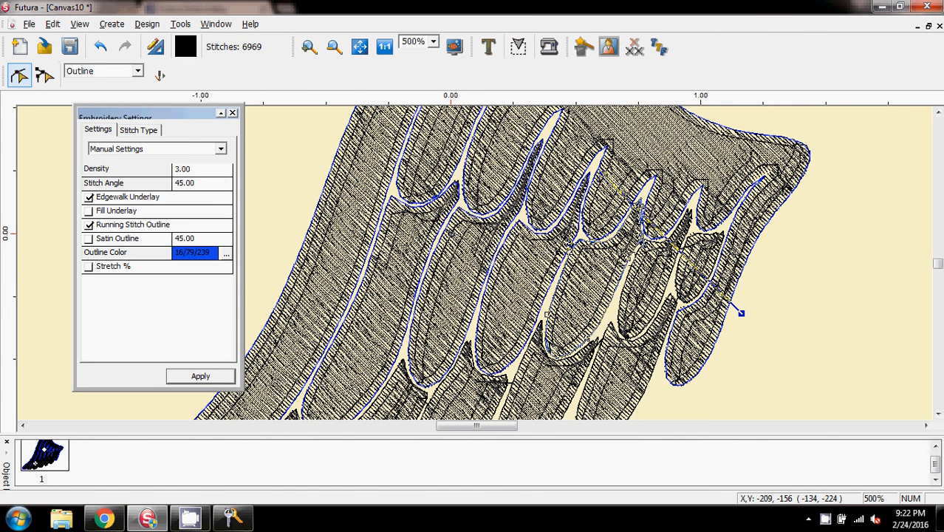
- Set the outline color of the fifth feather in the middle row to blue (17/47/238)
drag(741, 313, 807, 313)
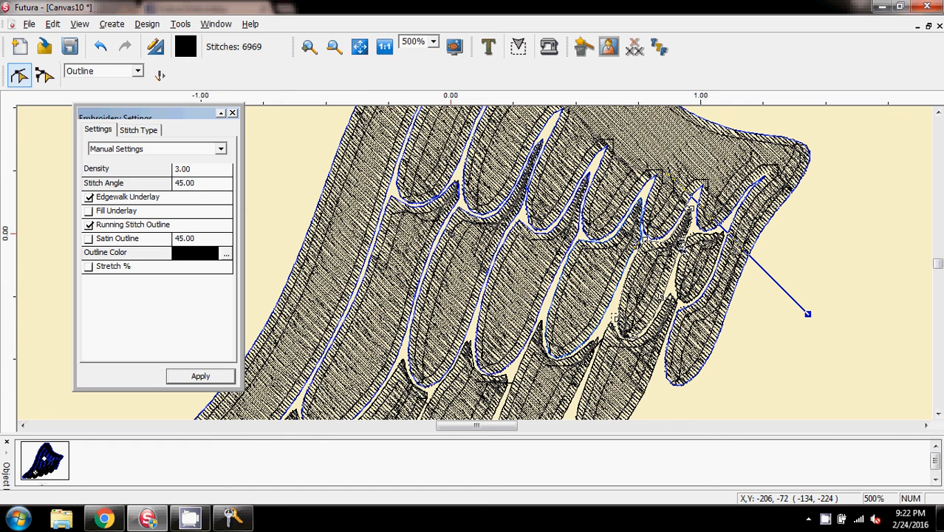
click(226, 253)
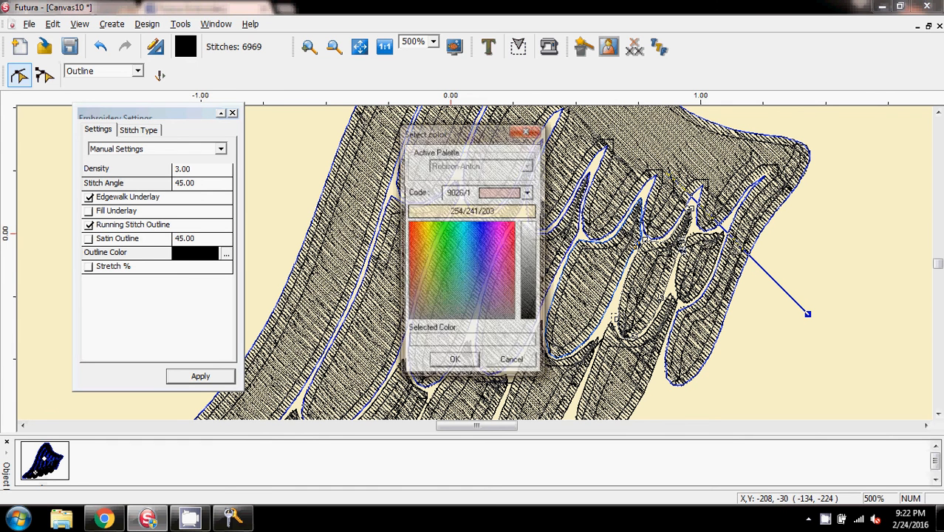
click(478, 235)
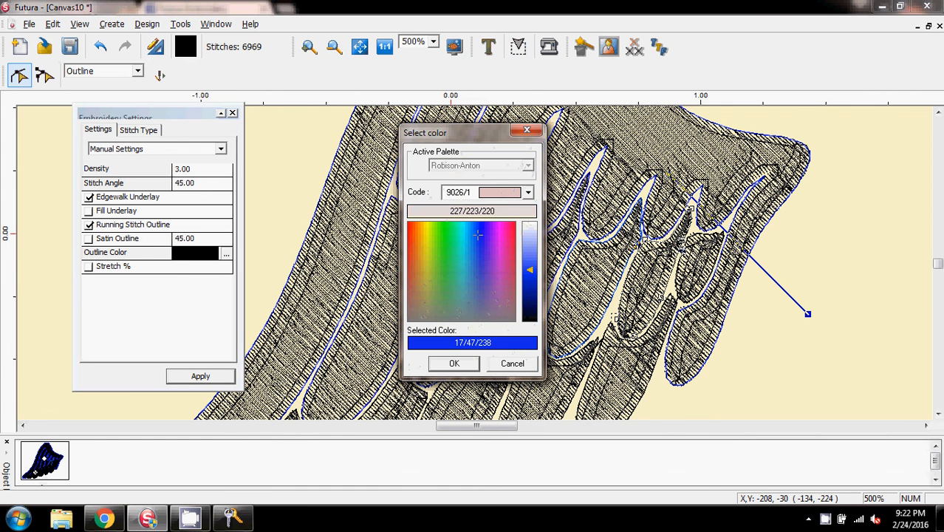
key(Return)
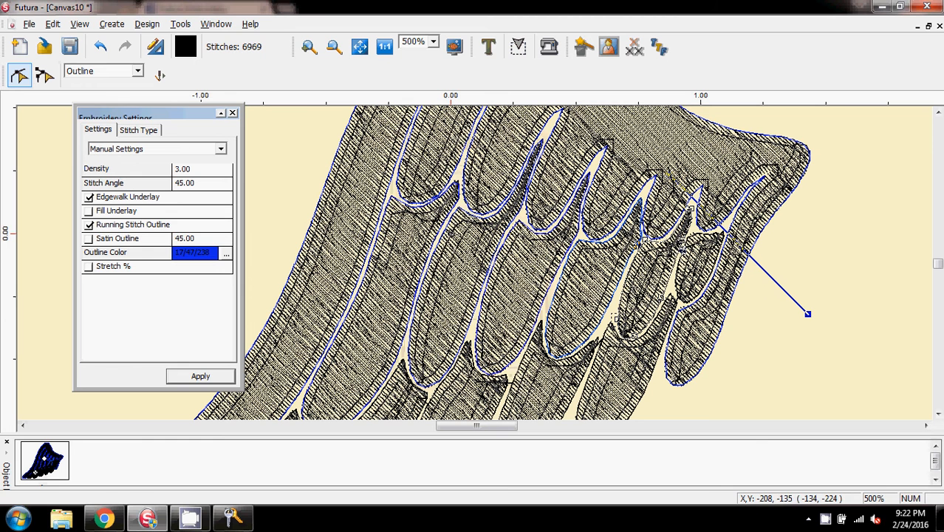
click(200, 376)
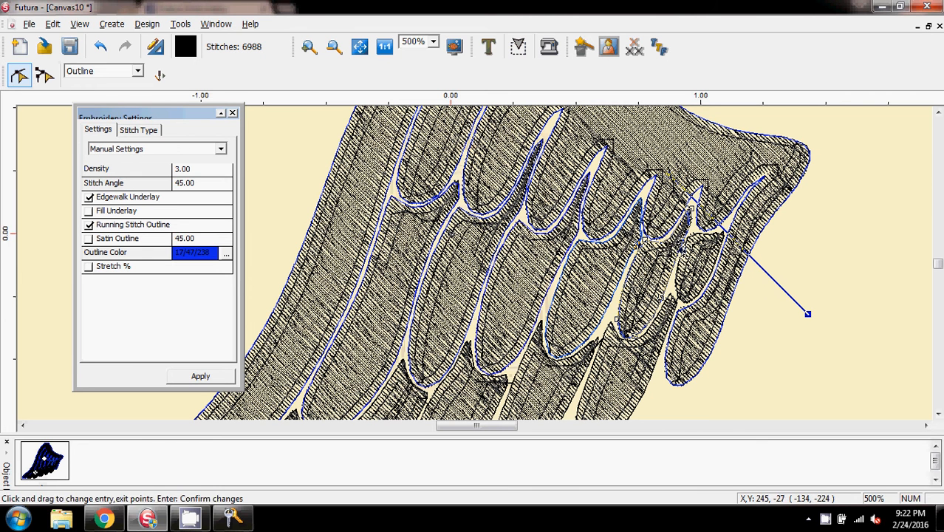
- Choose blue (24/45/231) as the outline color for the small last feather in the middle row
click(696, 272)
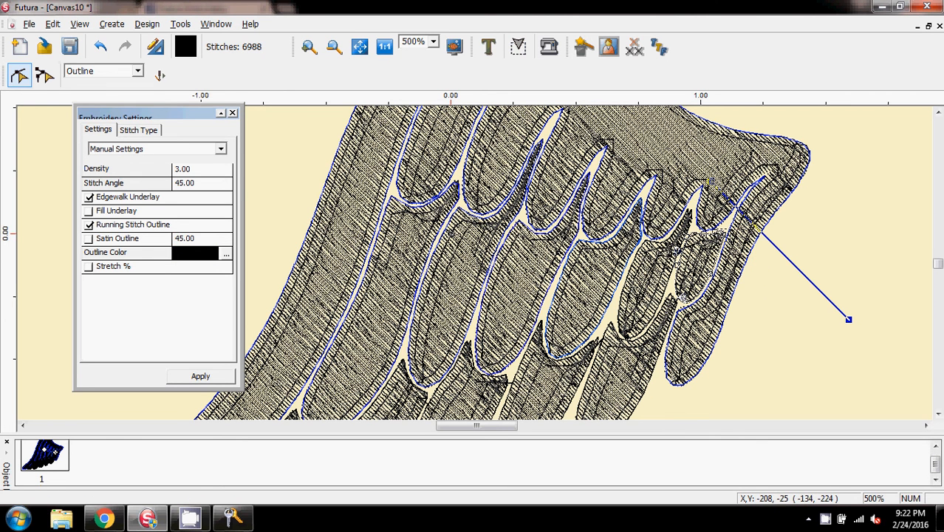
click(226, 253)
click(478, 240)
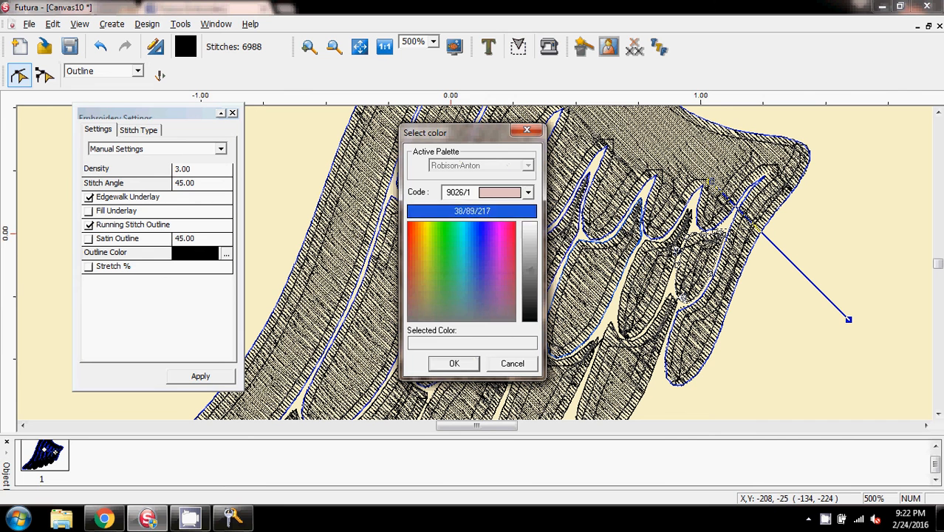
click(457, 361)
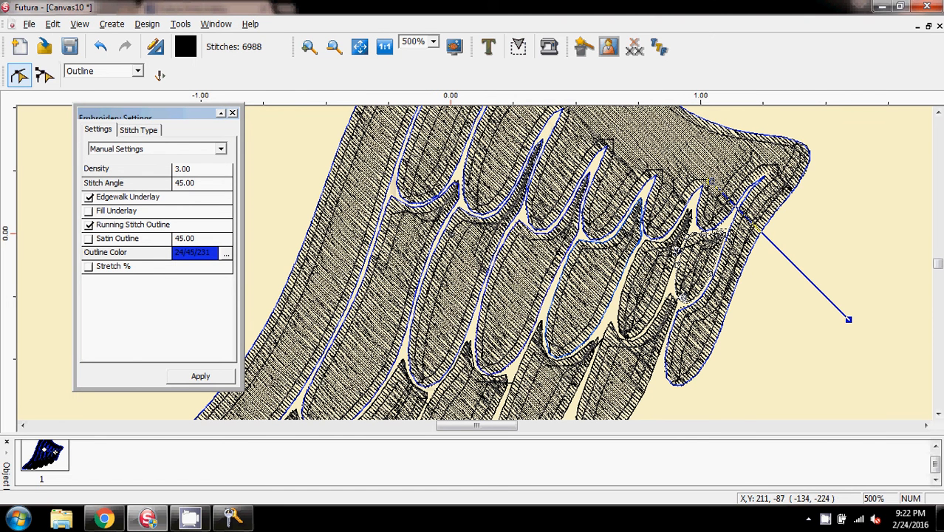
- Set the outline color of the middle row's fifth feather to blue (36/32/223)
click(649, 294)
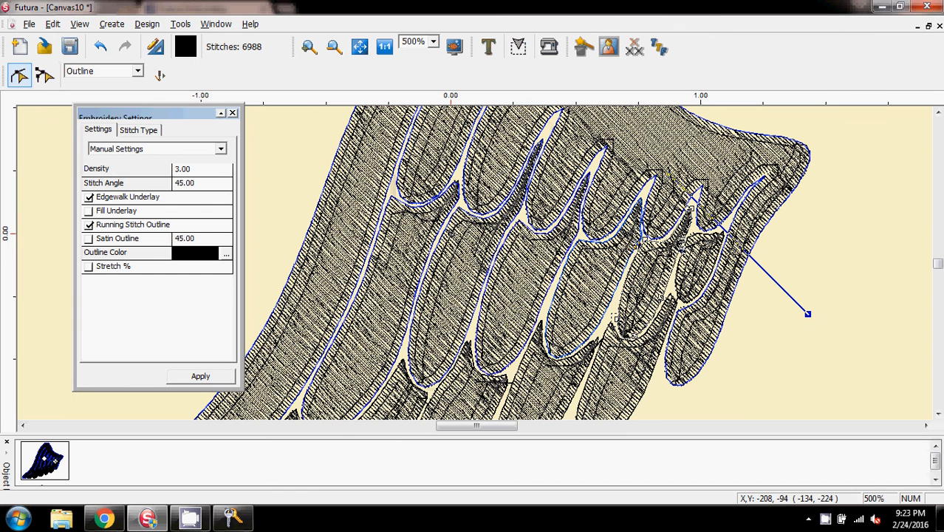
click(227, 253)
click(480, 247)
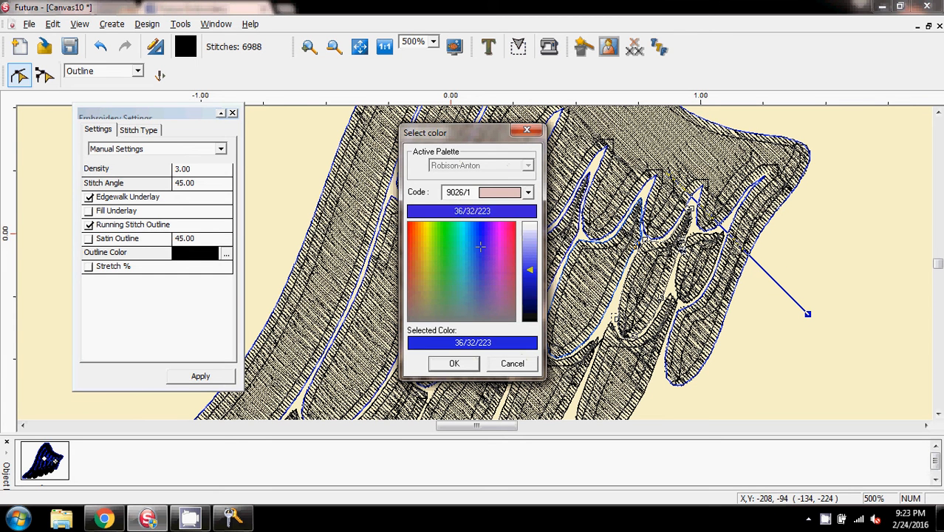
click(454, 363)
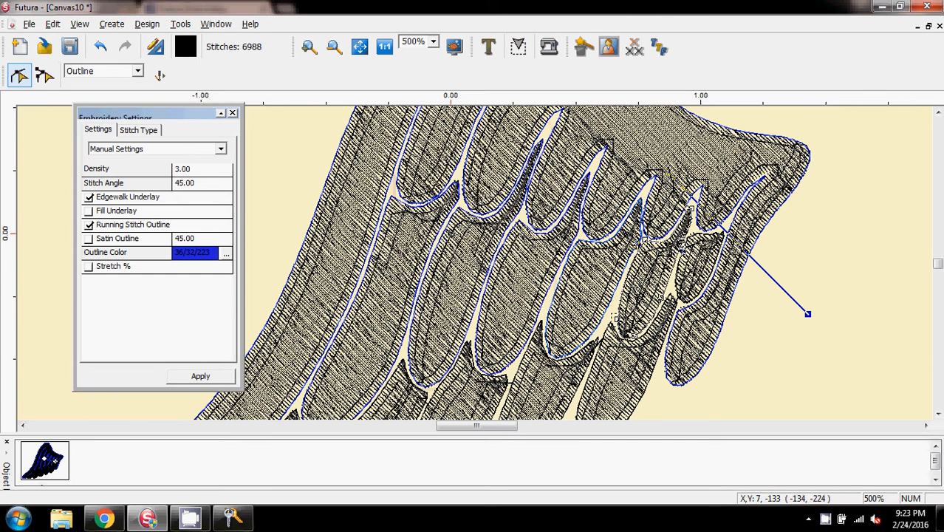
click(200, 376)
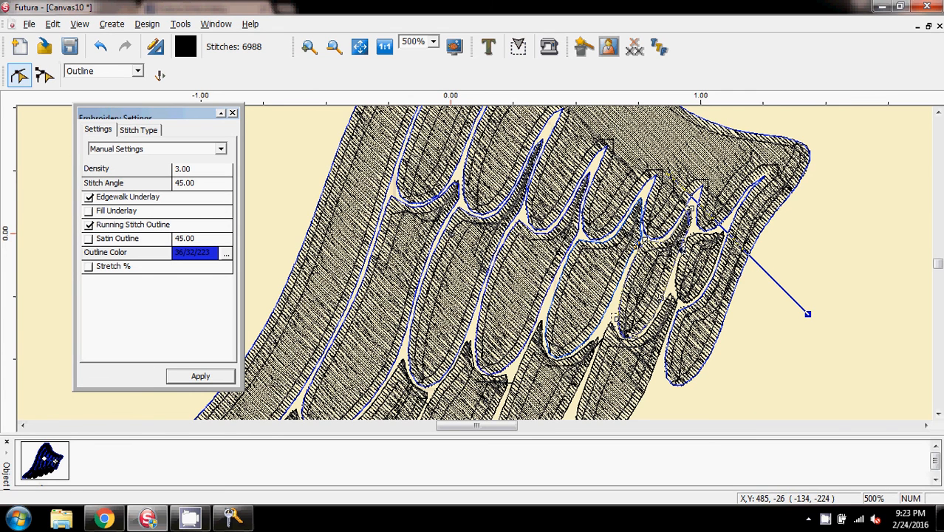
- Set the outline color of the bottom row's second feather from the right to blue (15/30/240)
scroll(473, 263, down, 3)
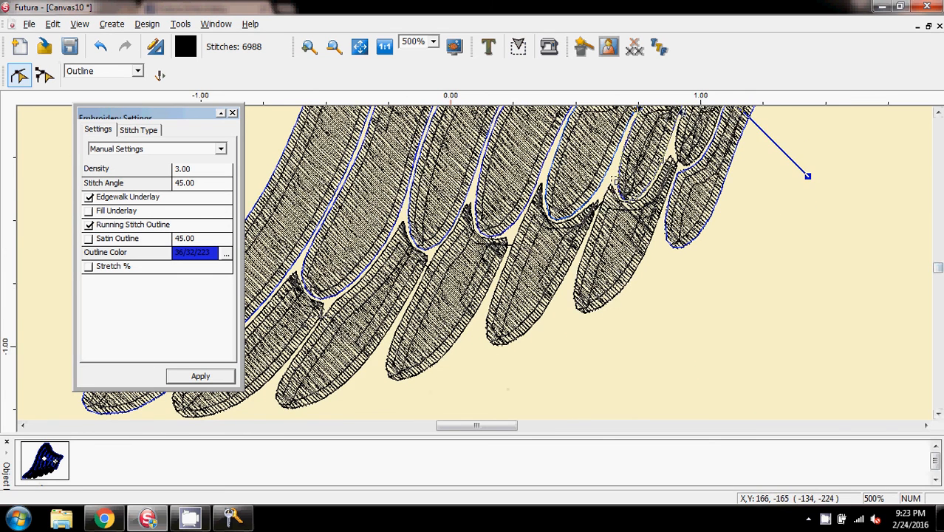
click(614, 257)
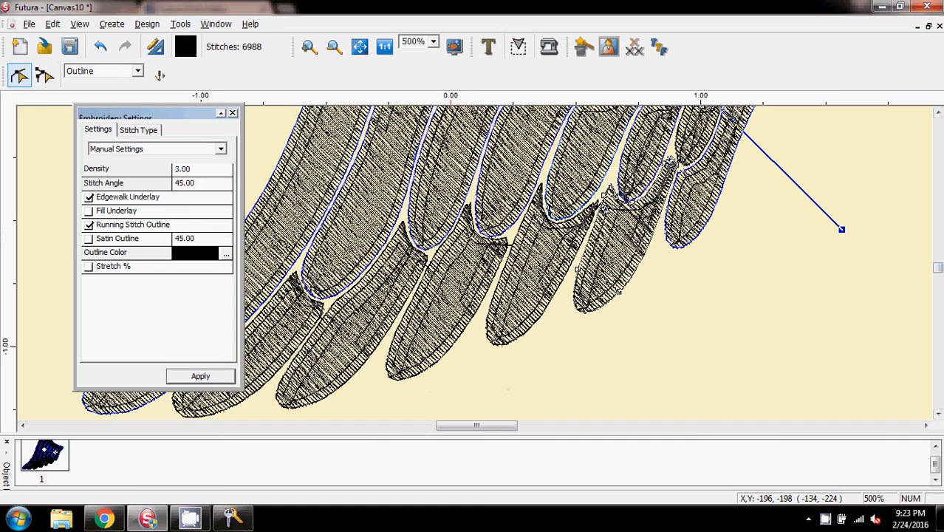
click(226, 253)
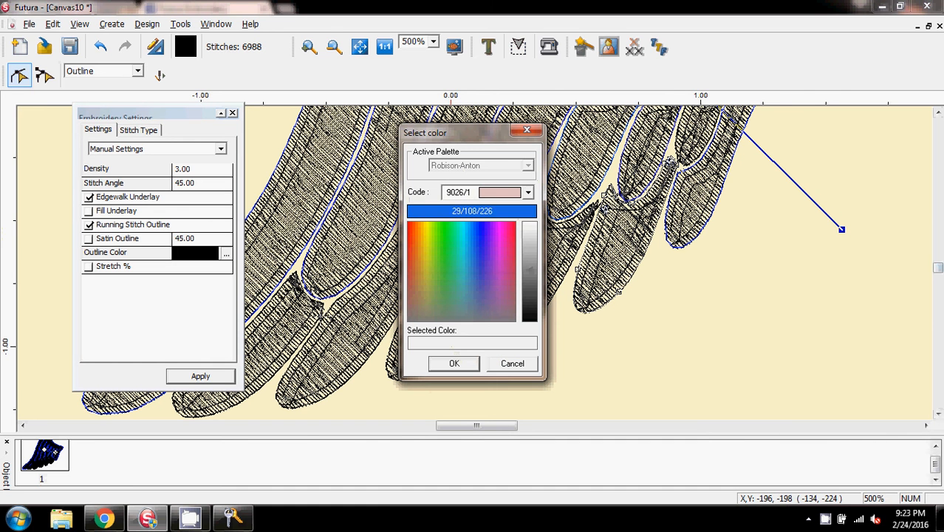
click(479, 233)
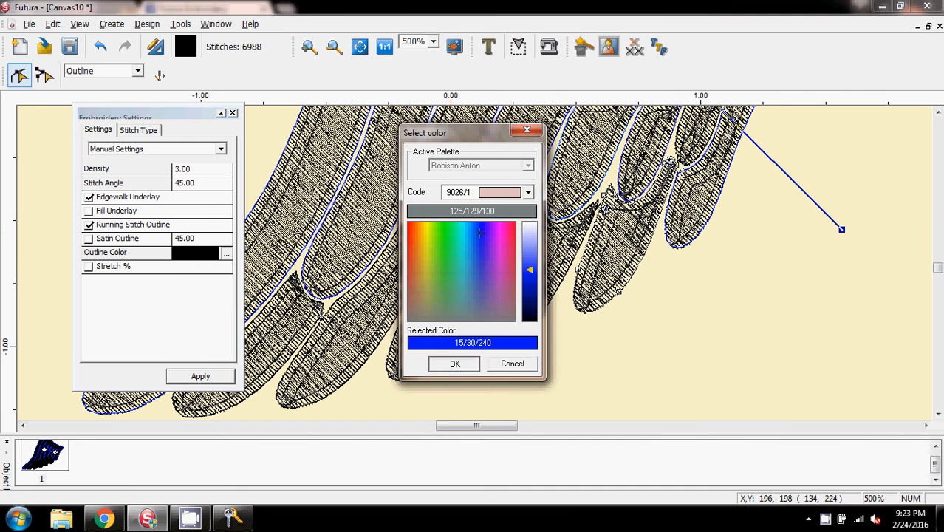
click(454, 362)
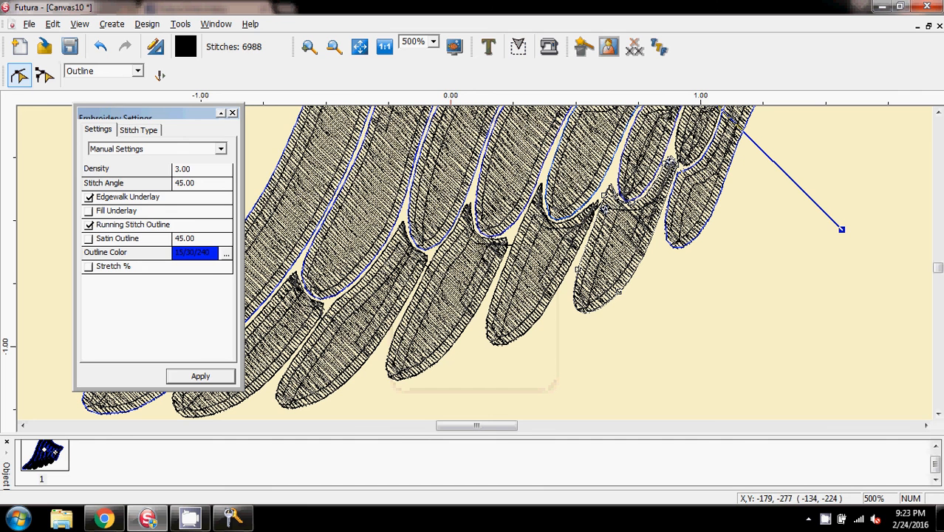
click(200, 376)
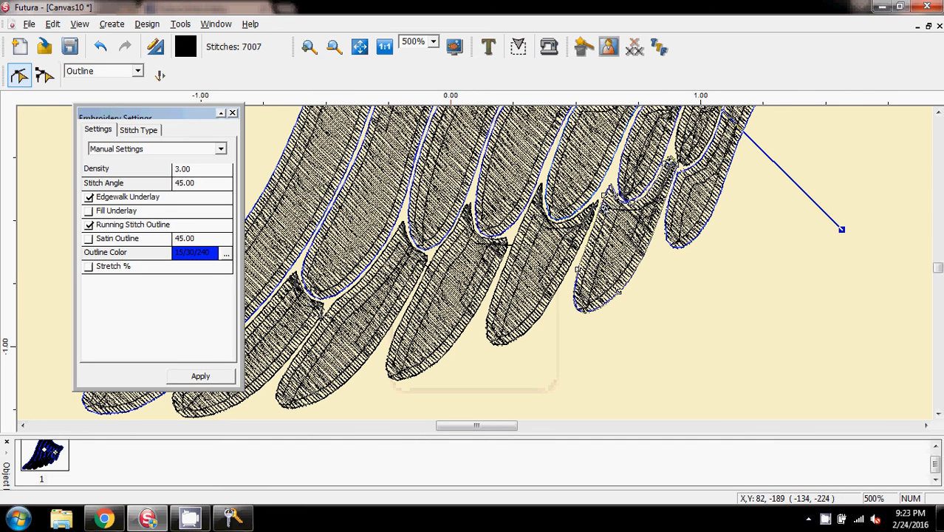
- Choose blue (42/10/245) as the outline color for the bottom row's third feather from the right
click(533, 282)
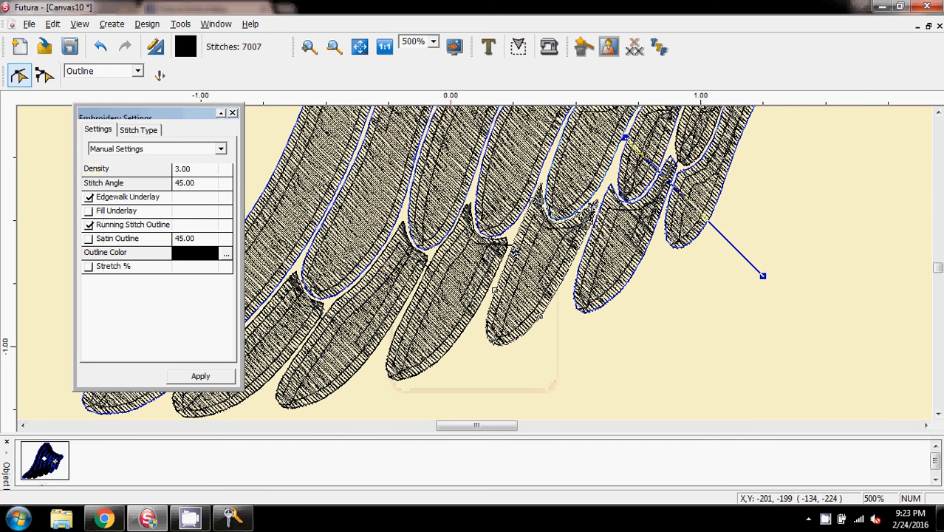
click(226, 253)
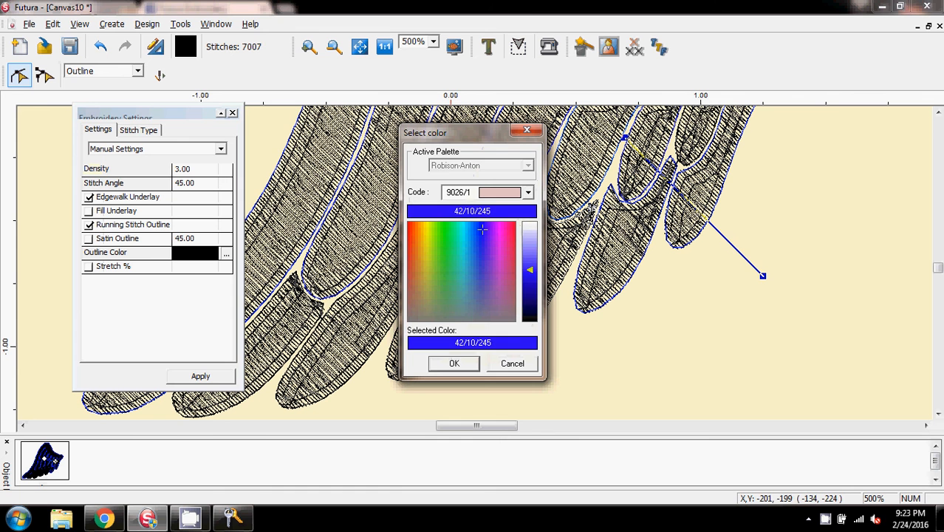
click(447, 364)
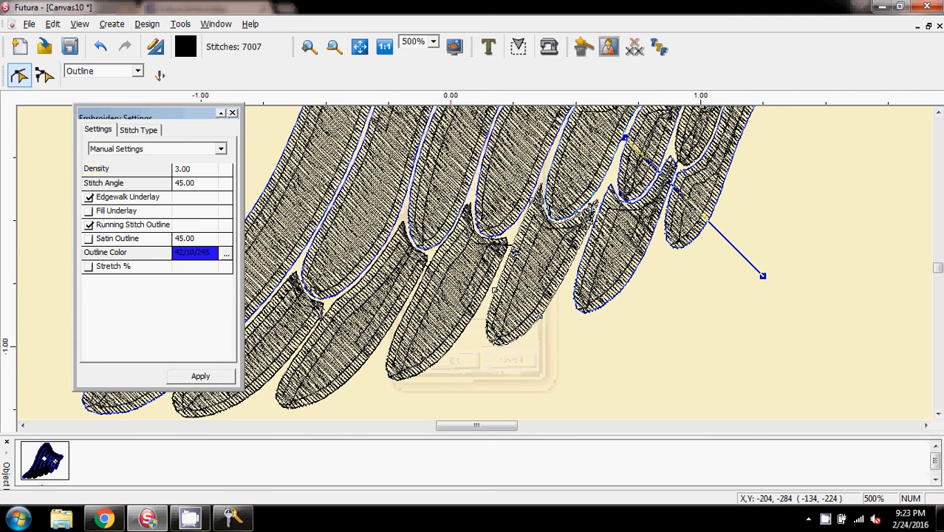
click(200, 376)
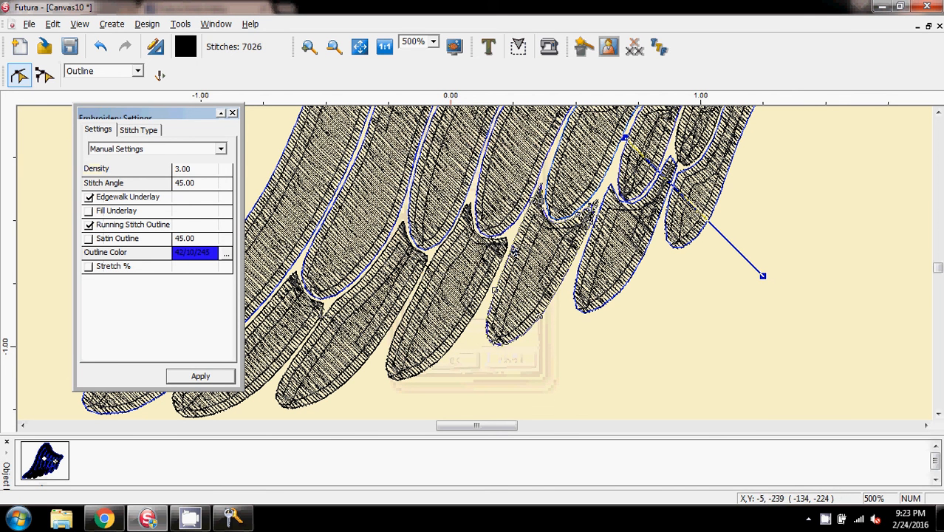
- Set the outline color of the bottom row's fourth feather from the right to violet-blue (99/19/236)
click(441, 331)
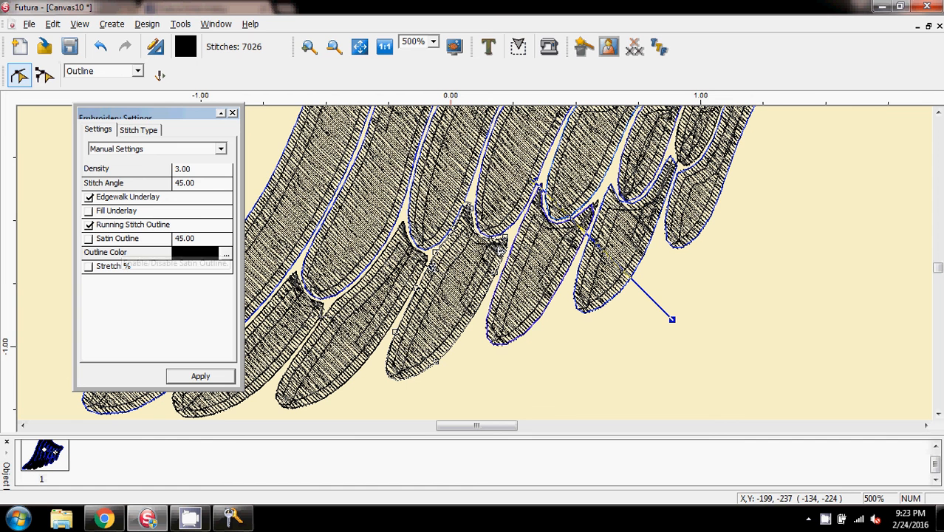
click(226, 253)
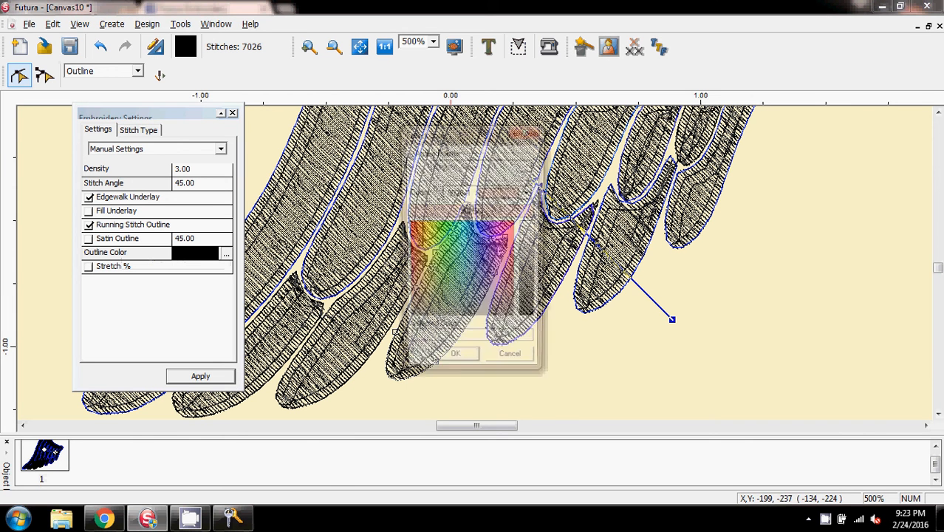
click(453, 363)
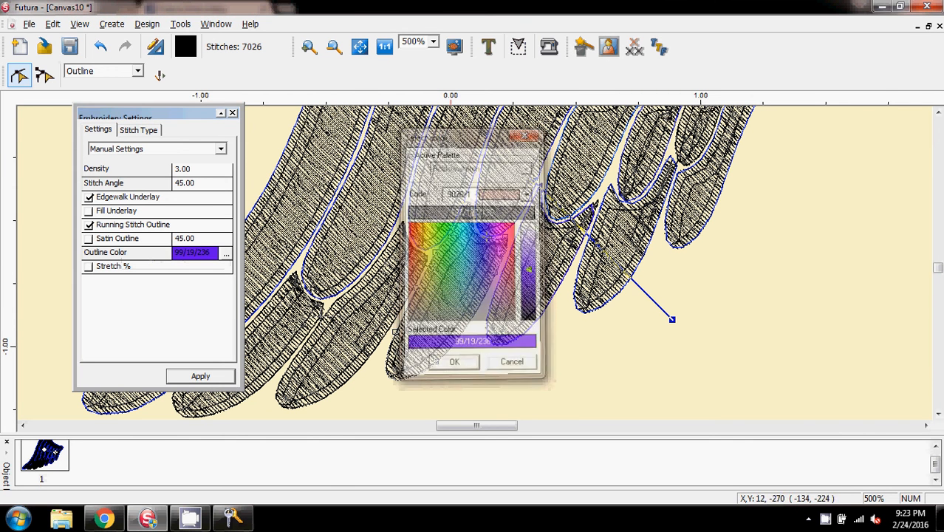
click(200, 376)
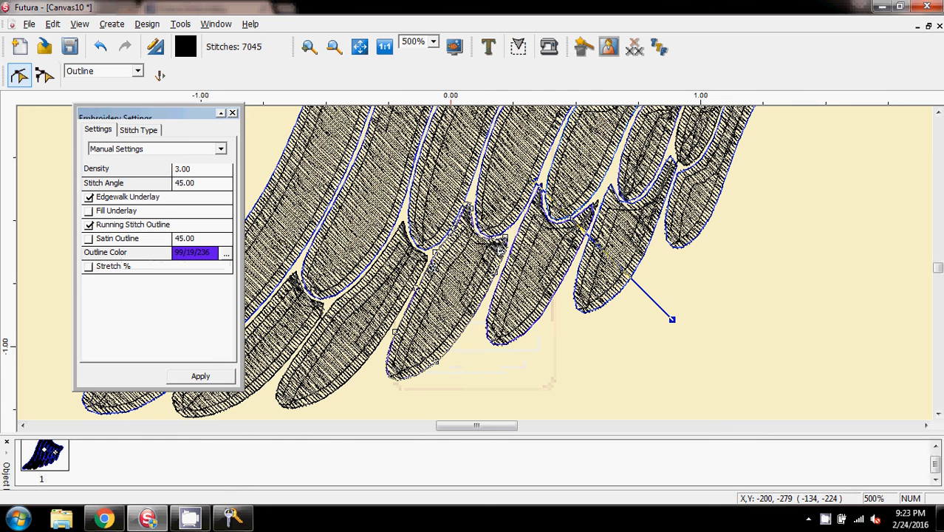
- Set the outline color of the bottom row's fifth feather from the right to blue (51/23/232)
click(357, 330)
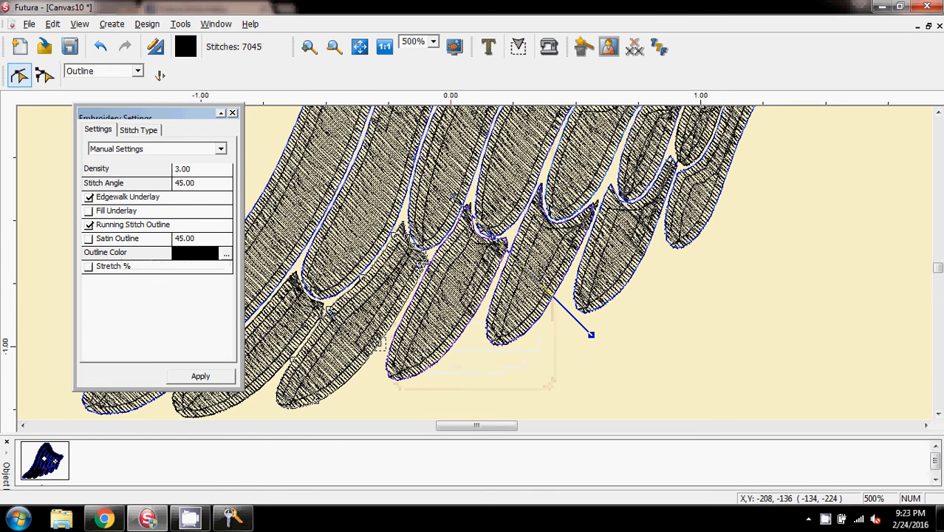
click(226, 254)
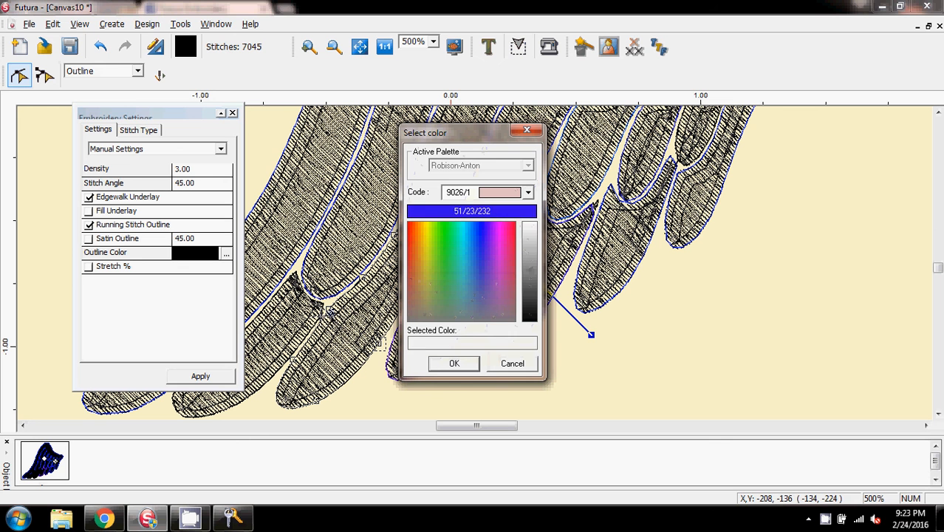
click(481, 238)
click(454, 362)
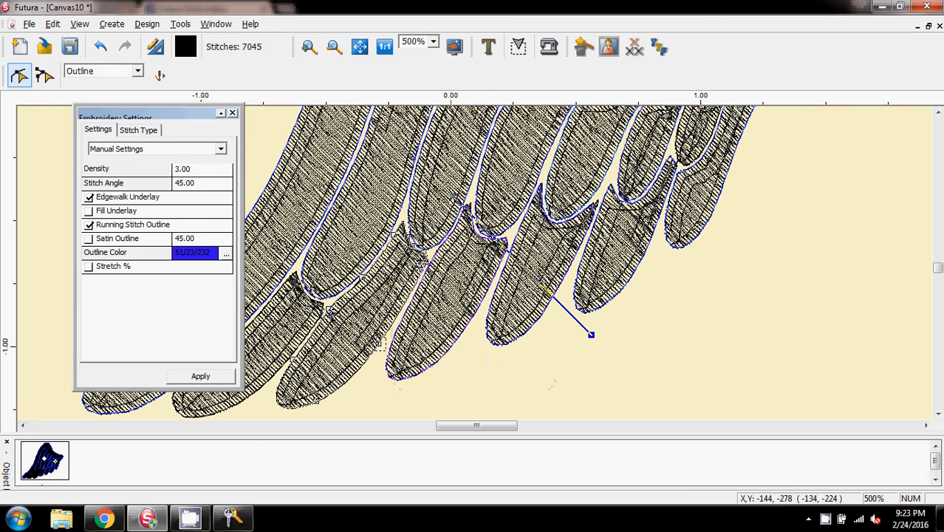
click(200, 376)
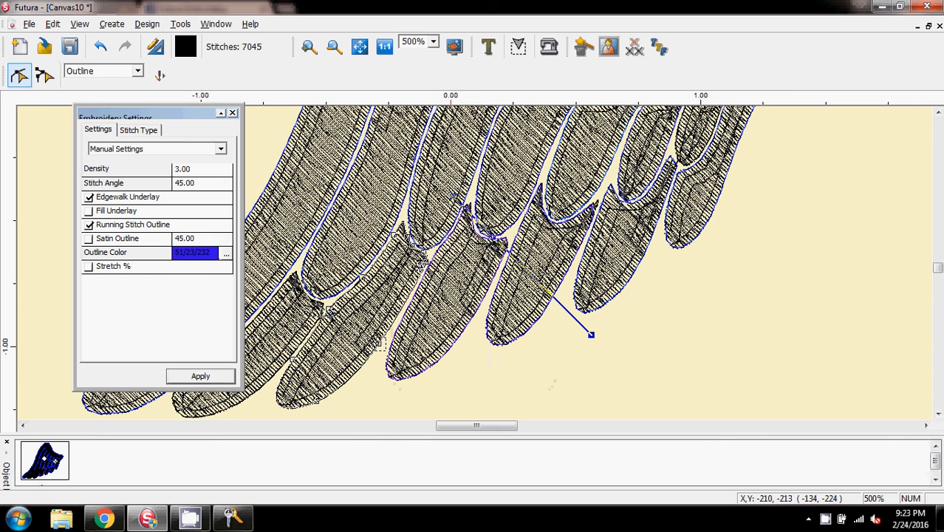
- Apply a blue (61/17/238) outline color to the bottom feather beside the long outer one, and close the embroidery settings
click(283, 339)
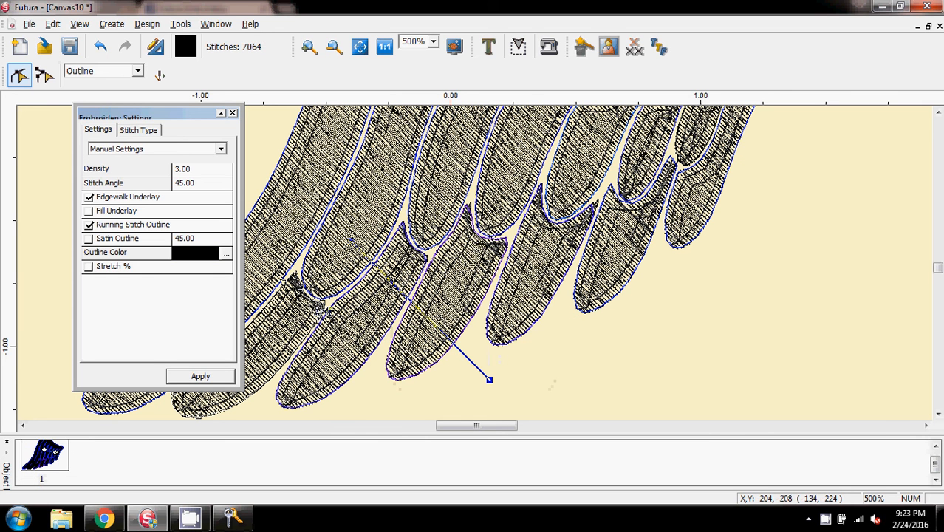
click(226, 253)
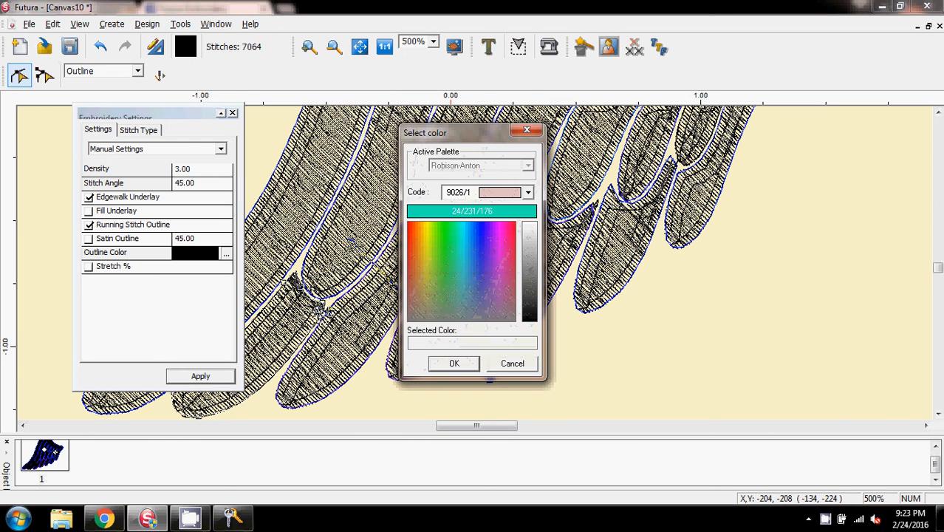
click(482, 235)
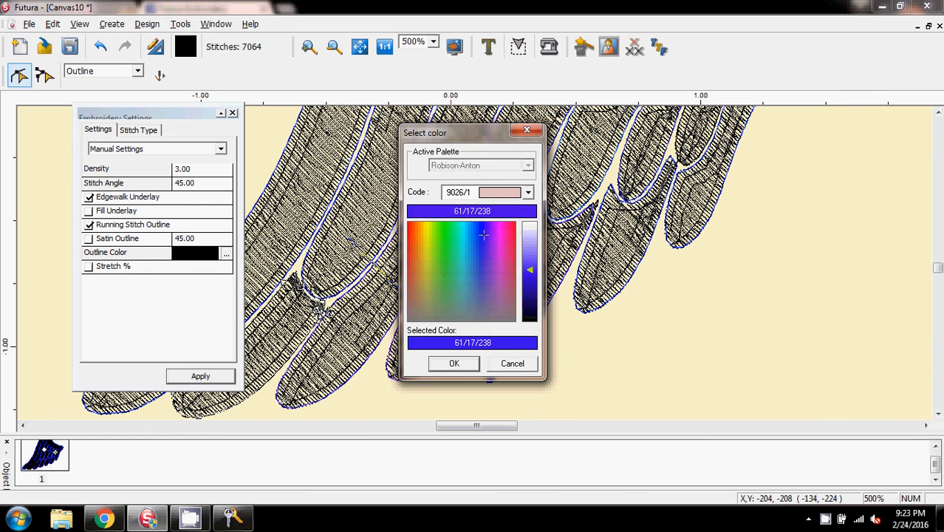
click(454, 363)
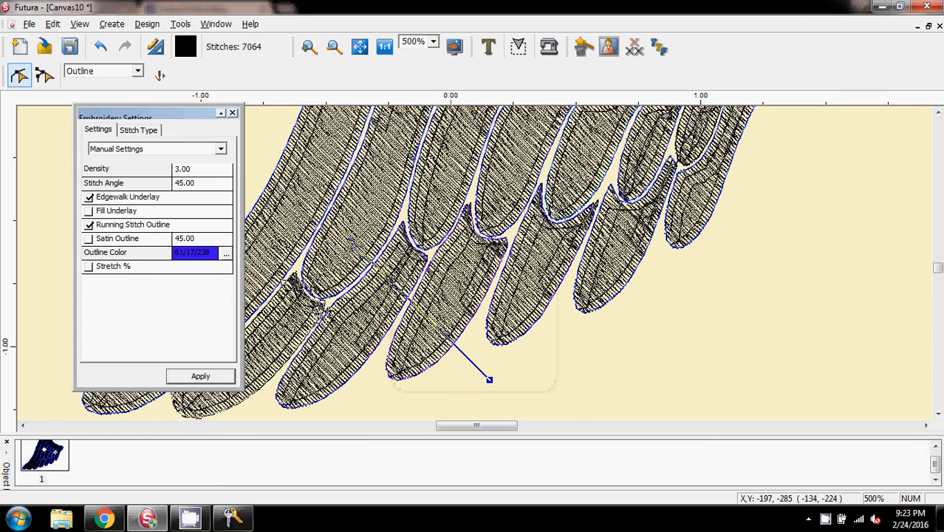
click(200, 376)
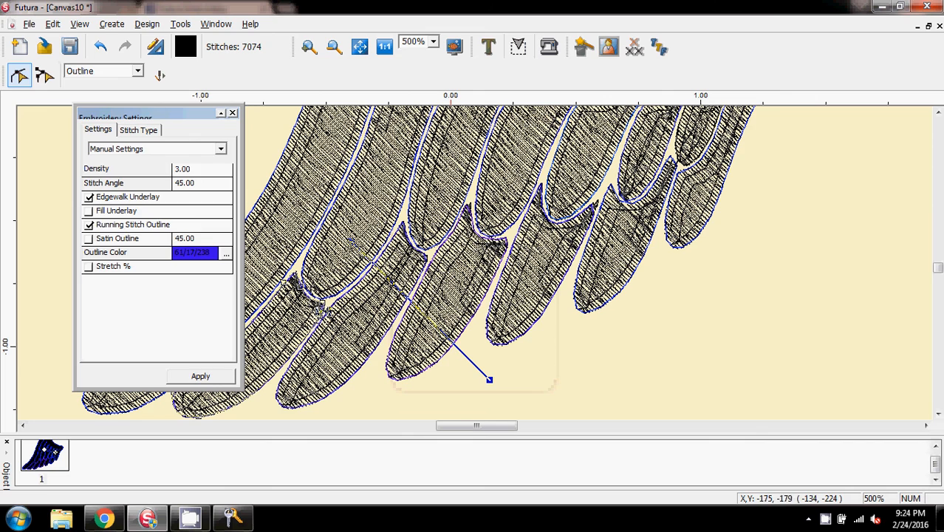
click(232, 113)
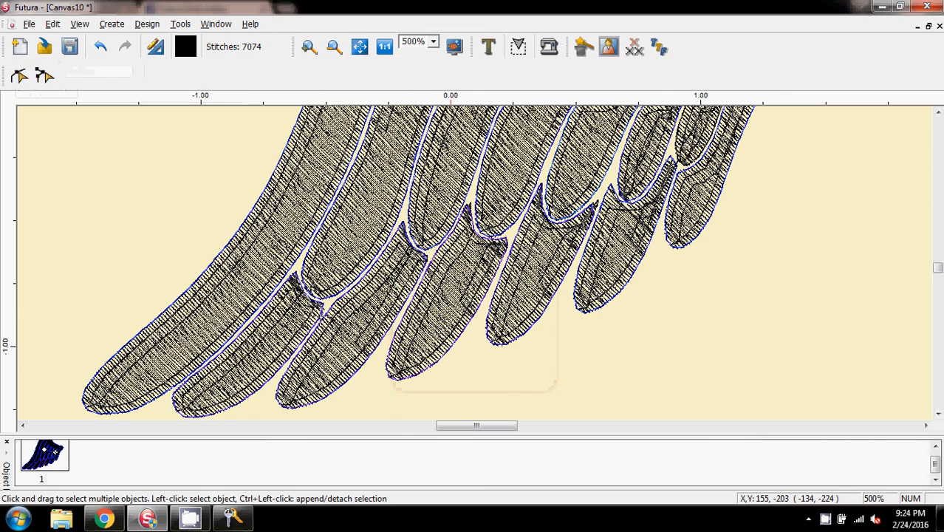
- Save the wing design under the name angelwings1 as a Compucon .XXX file in the downloads folder
scroll(473, 262, up, 3)
scroll(473, 262, down, 2)
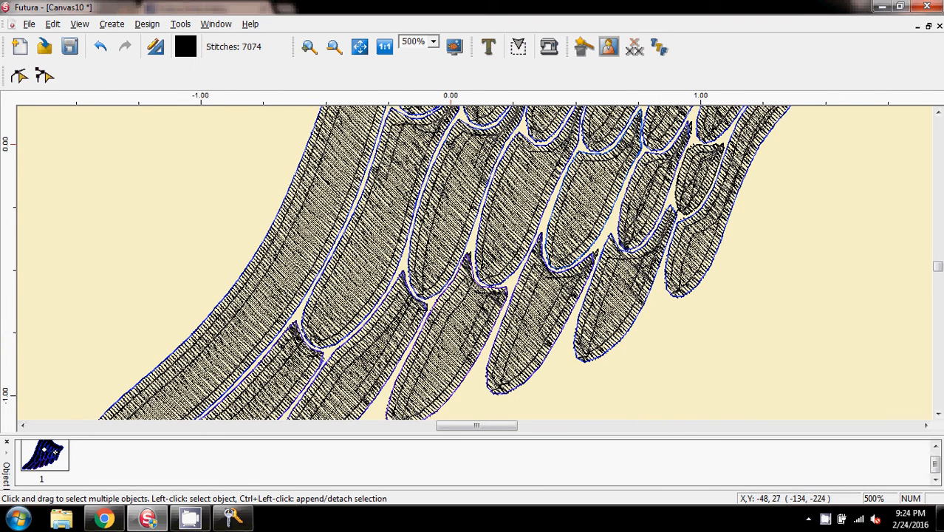
click(384, 47)
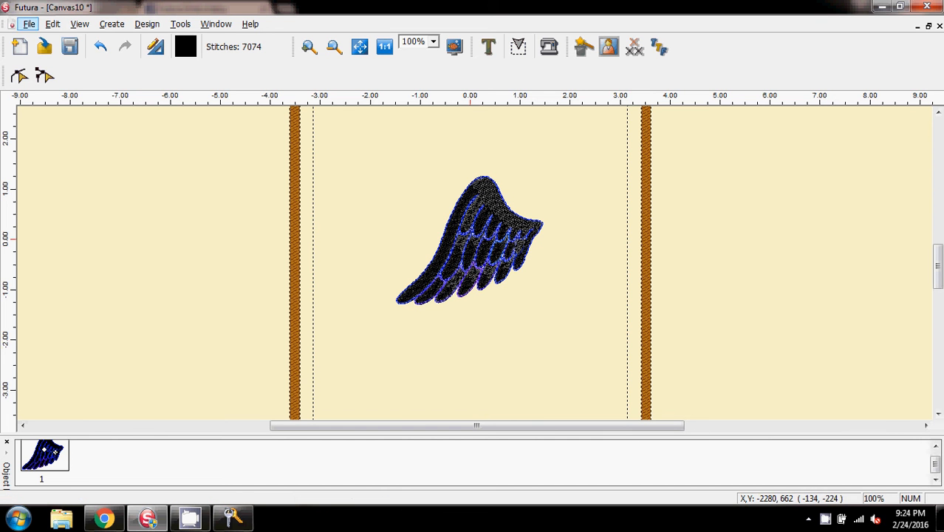
click(29, 24)
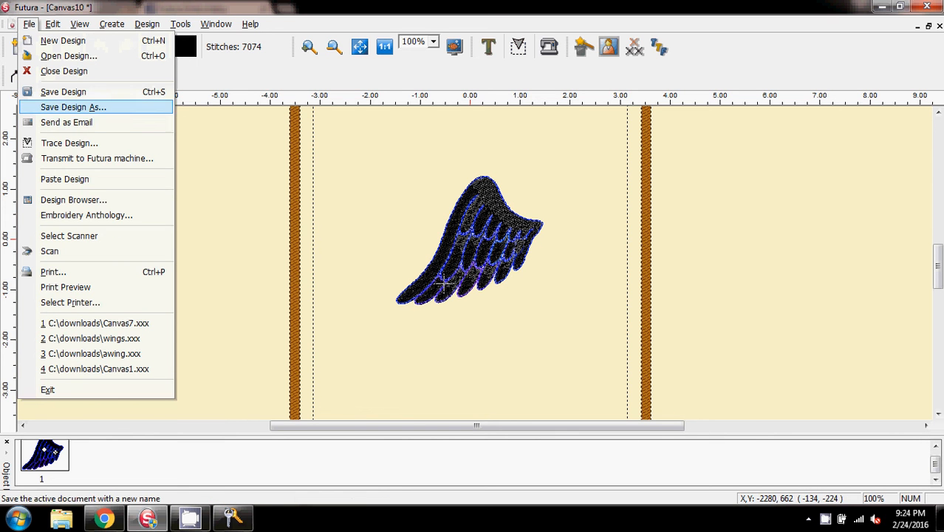
click(72, 106)
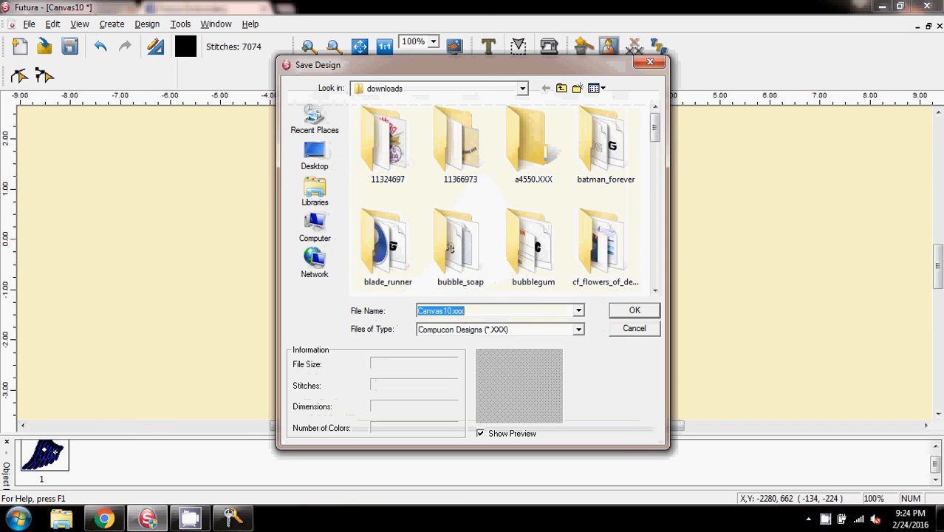
text(angelwings1)
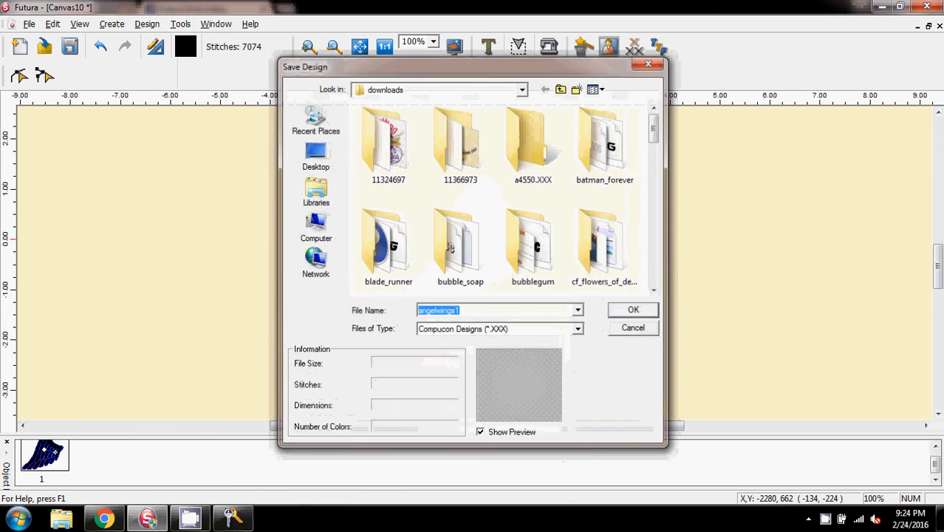
key(Return)
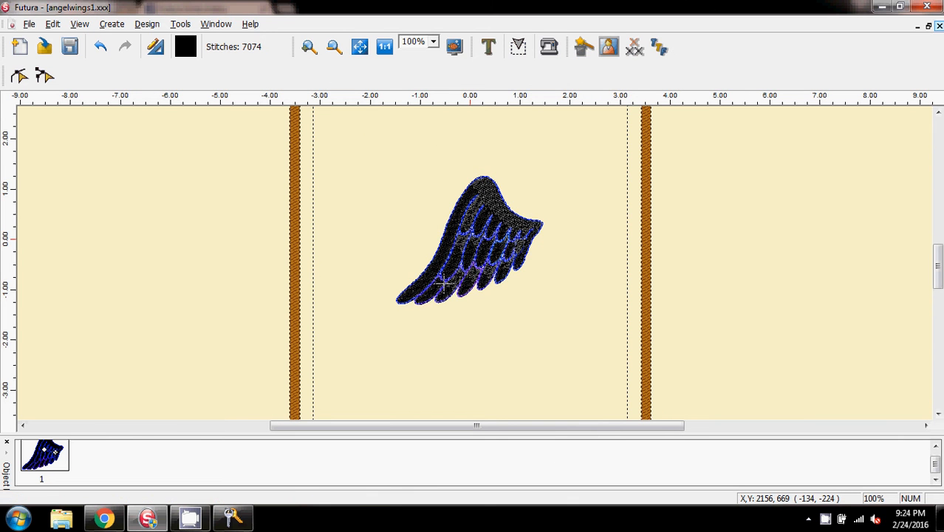
- Close the wing design, also saving it as the Futura Home embroidery file angelwings1.FHE in the downloads folder
click(939, 26)
key(Return)
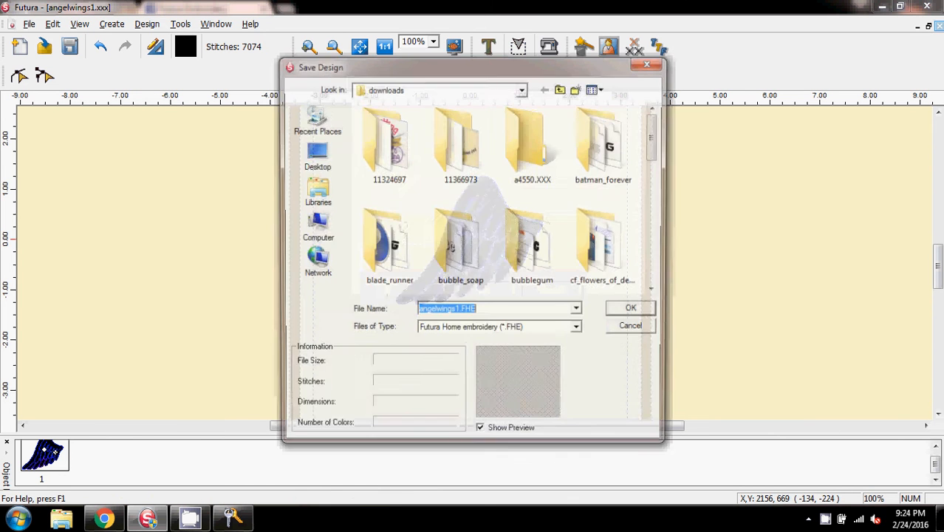
key(Return)
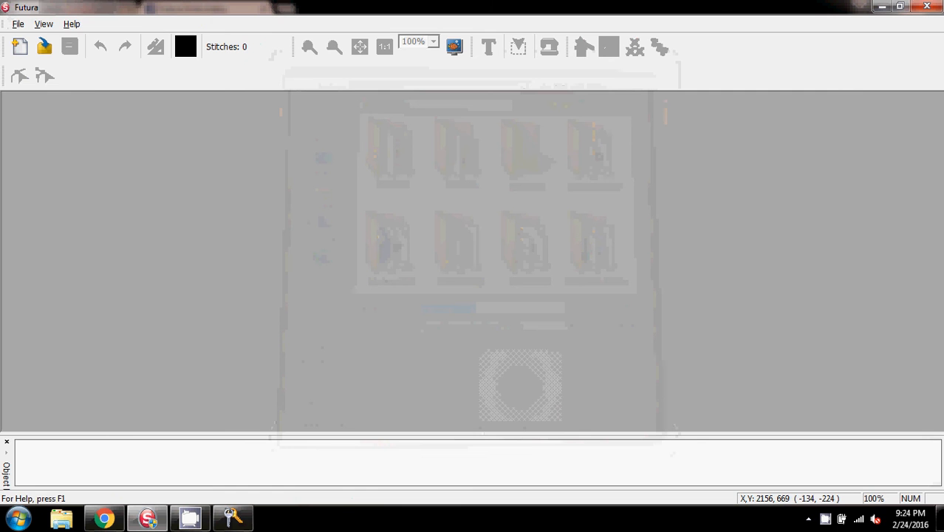
- Reopen the recent design angelwings1.xxx and enlarge the object list to show all of its separate objects
click(18, 24)
click(66, 148)
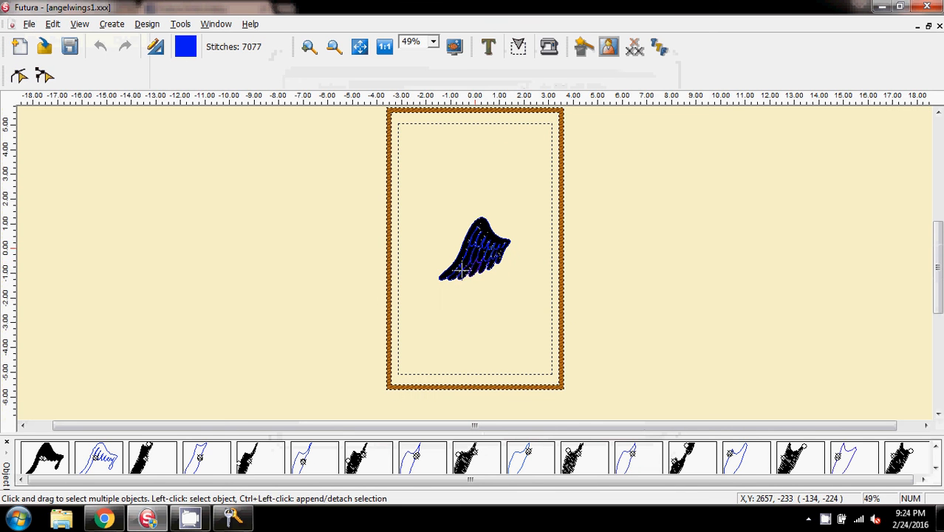
mouse_move(937, 264)
mouse_down()
mouse_move(937, 280)
mouse_move(937, 253)
mouse_up()
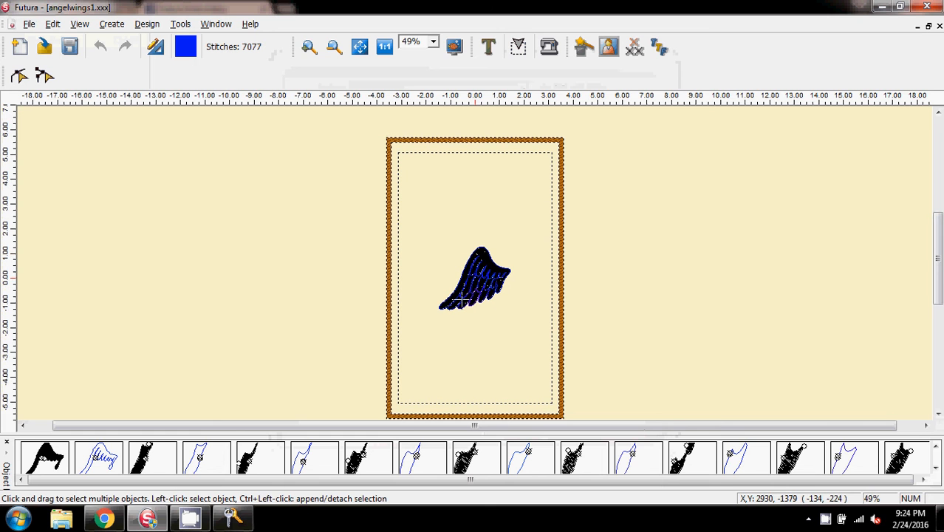
drag(474, 431, 474, 329)
scroll(461, 219, down, 3)
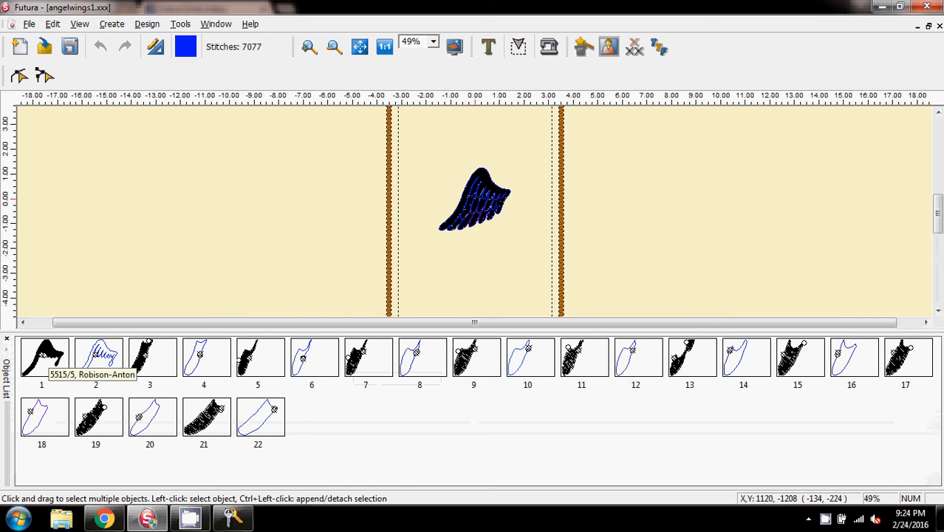
- Select all eleven black fill objects, the odd-numbered ones from 1 to 21, and delete them, keeping only the outlines
click(48, 356)
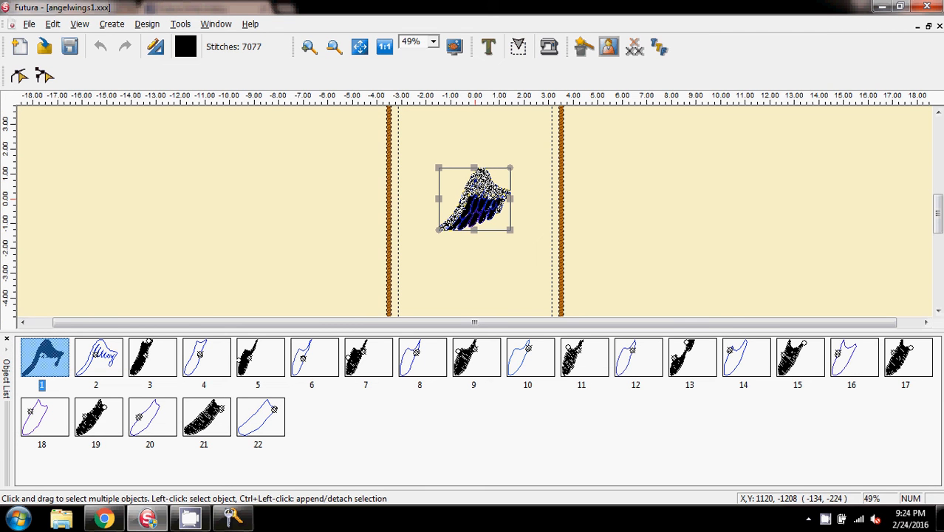
ctrl+click(152, 358)
ctrl+click(260, 358)
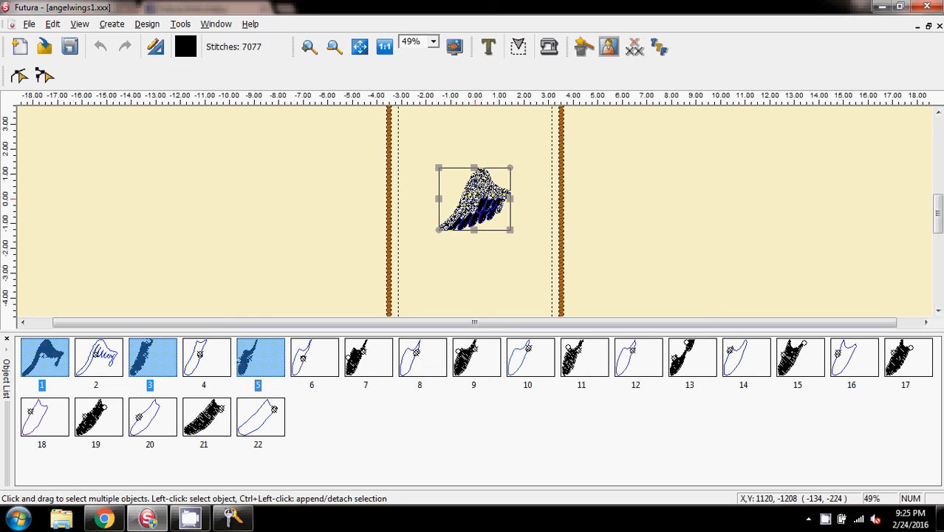
ctrl+click(368, 358)
ctrl+click(475, 357)
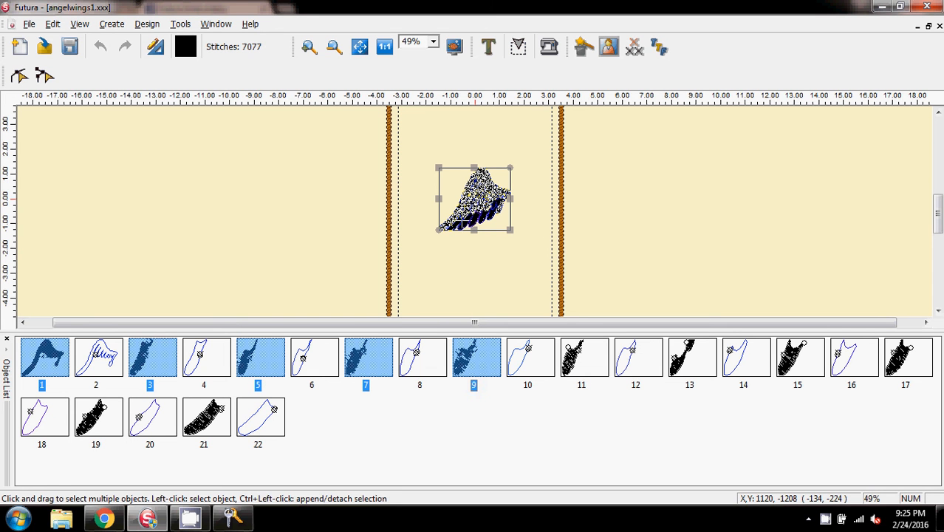
ctrl+click(584, 358)
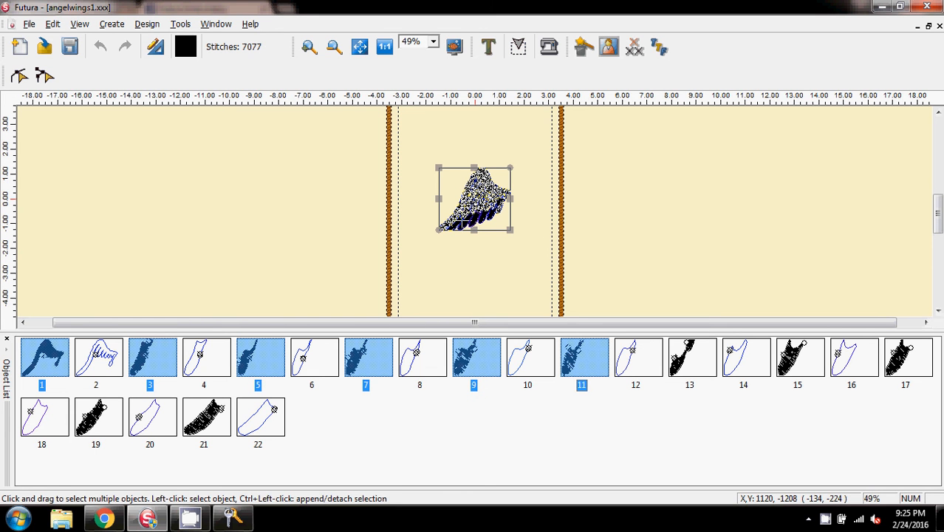
ctrl+click(692, 357)
ctrl+click(799, 358)
ctrl+click(907, 357)
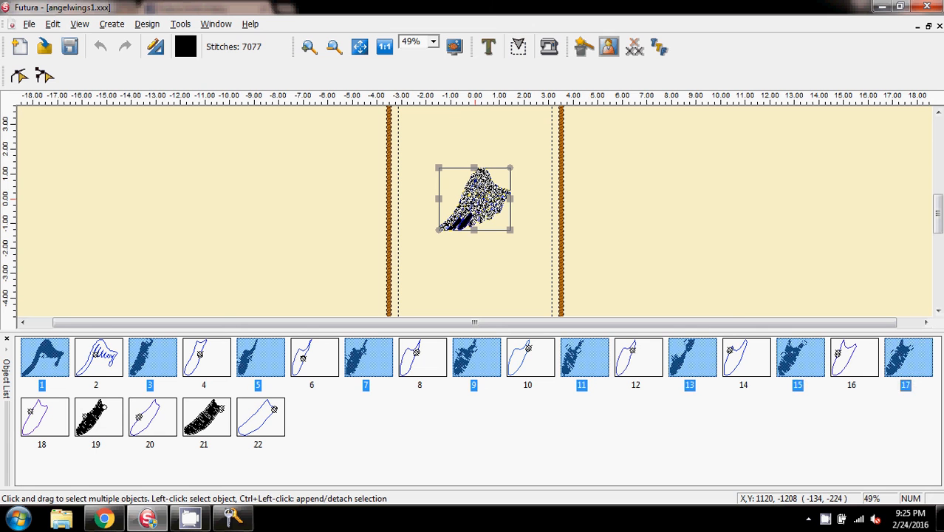
ctrl+click(99, 417)
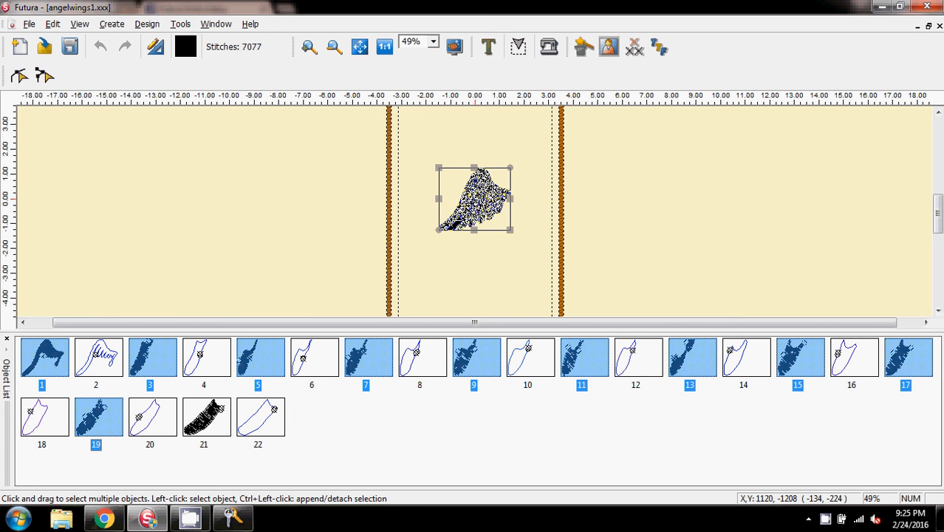
ctrl+click(206, 417)
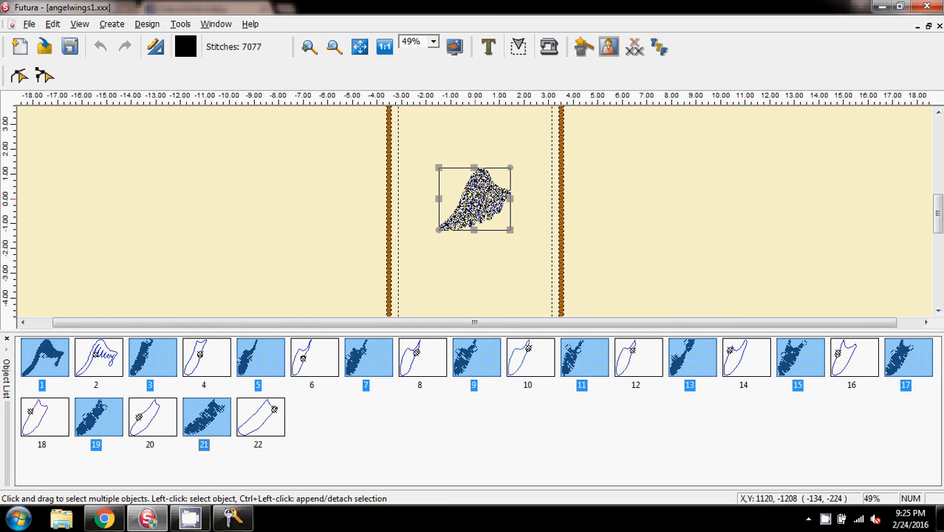
key(Delete)
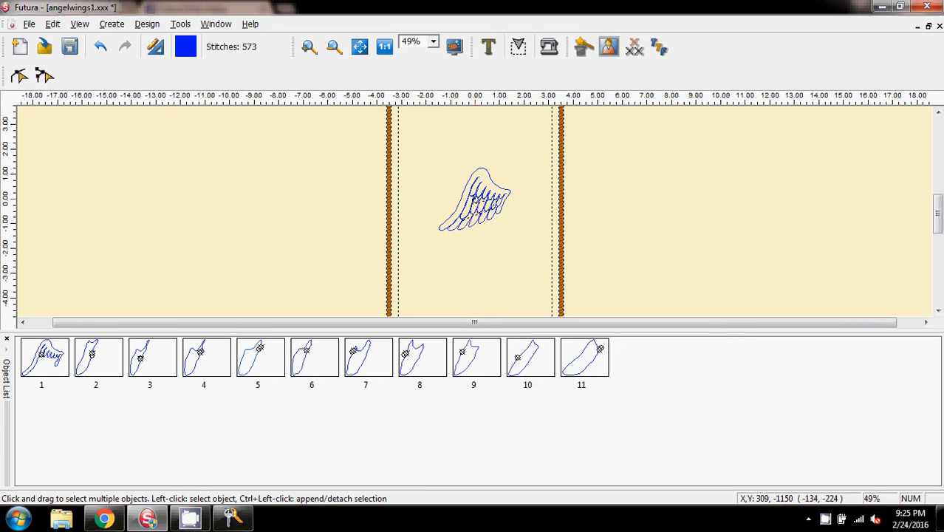
- Select the remaining wing outlines and apply blue thread color 5689/4 from the Design Palette
drag(619, 386, 22, 359)
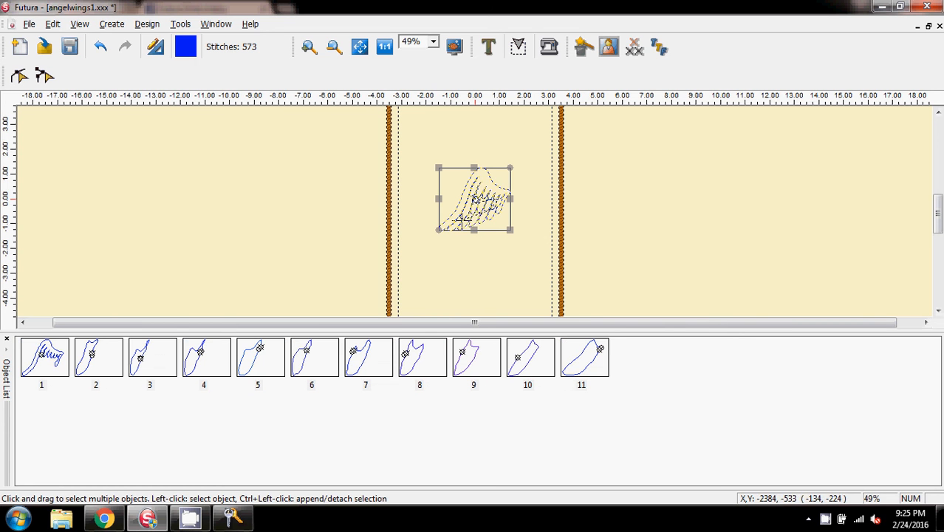
click(185, 47)
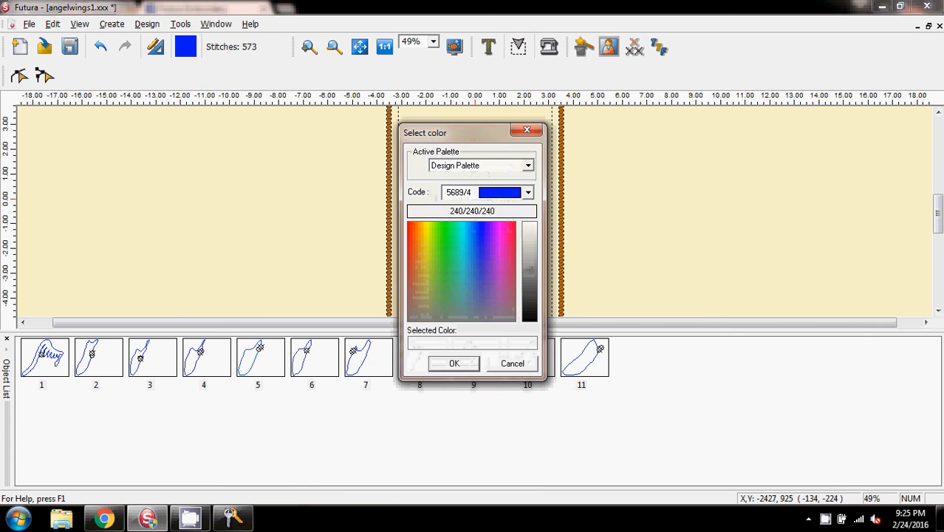
click(528, 192)
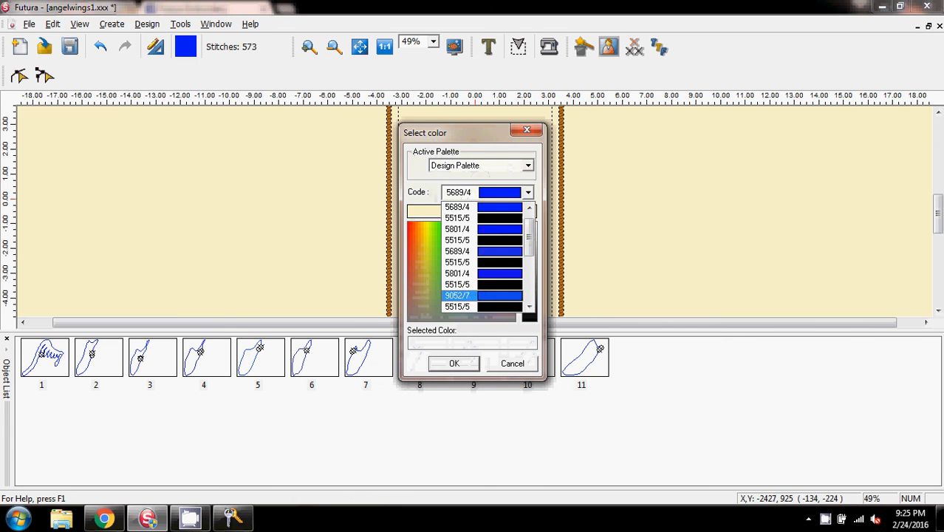
drag(529, 238, 528, 284)
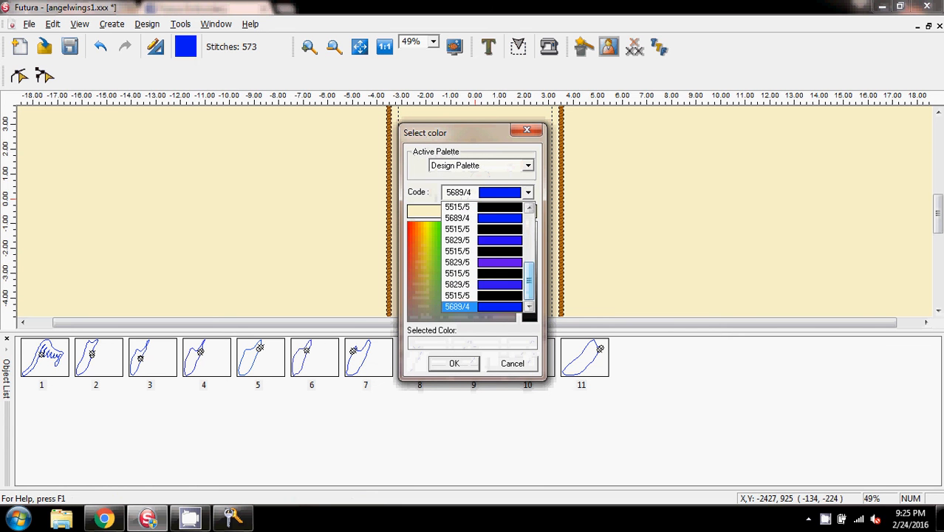
click(499, 307)
click(454, 364)
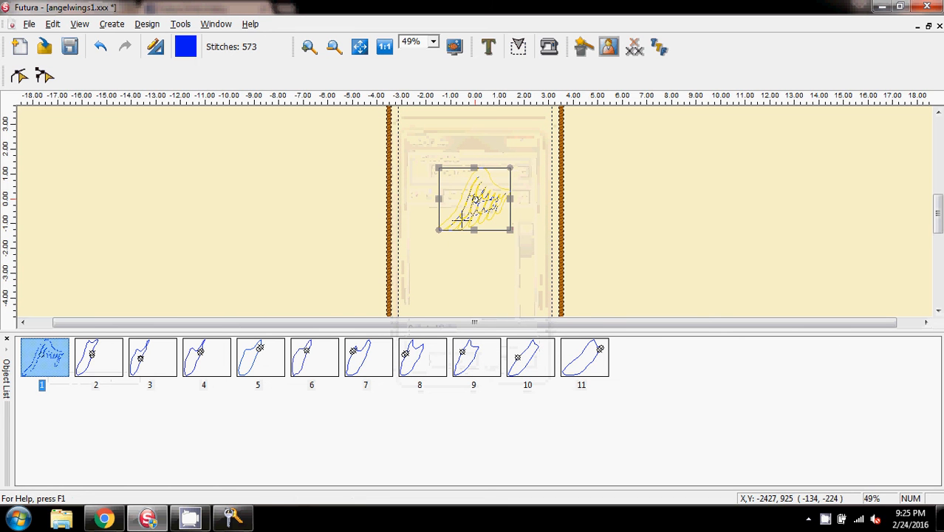
- Reorder the first object, the large outer wing outline, to the end of the design
right_click(48, 361)
mouse_move(85, 369)
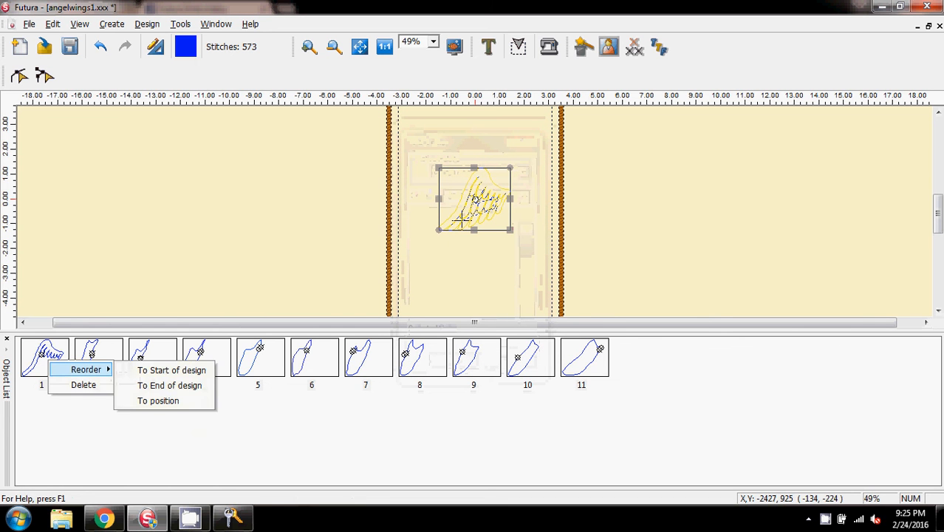
click(169, 385)
- Move each remaining feather outline in turn behind the large wing outline until the object list holds a single combined object
right_click(29, 351)
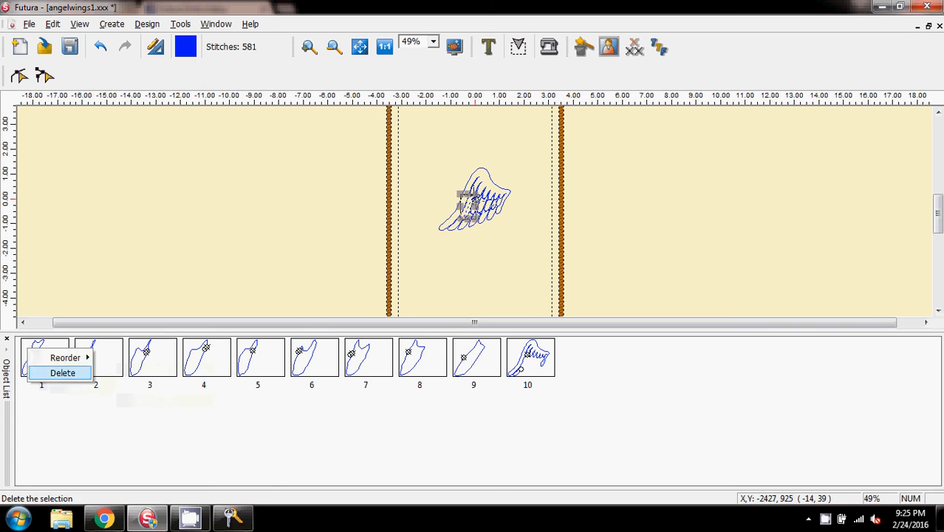
mouse_move(65, 357)
click(148, 373)
right_click(29, 353)
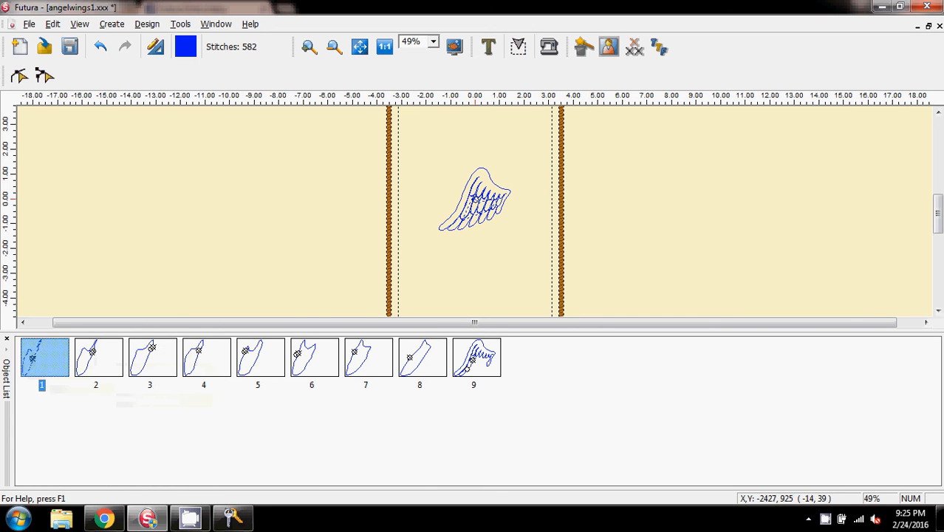
click(149, 377)
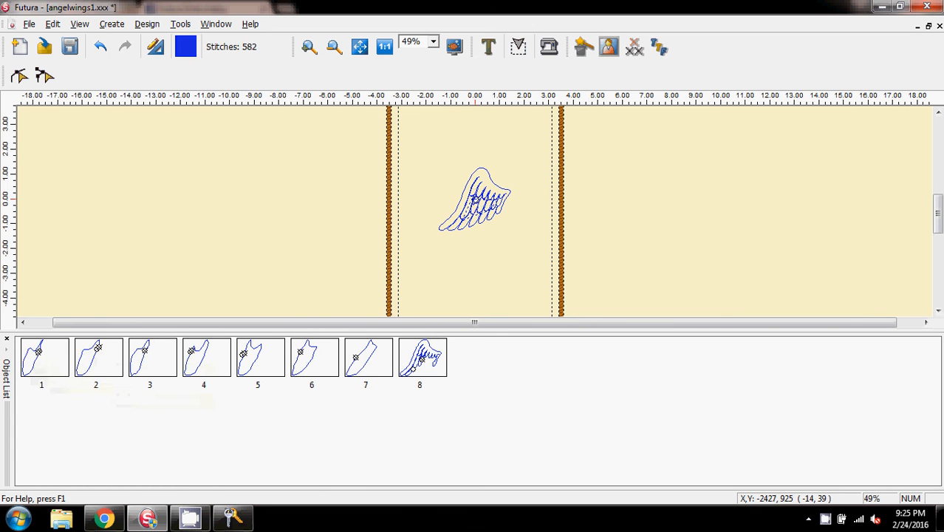
right_click(39, 356)
click(159, 379)
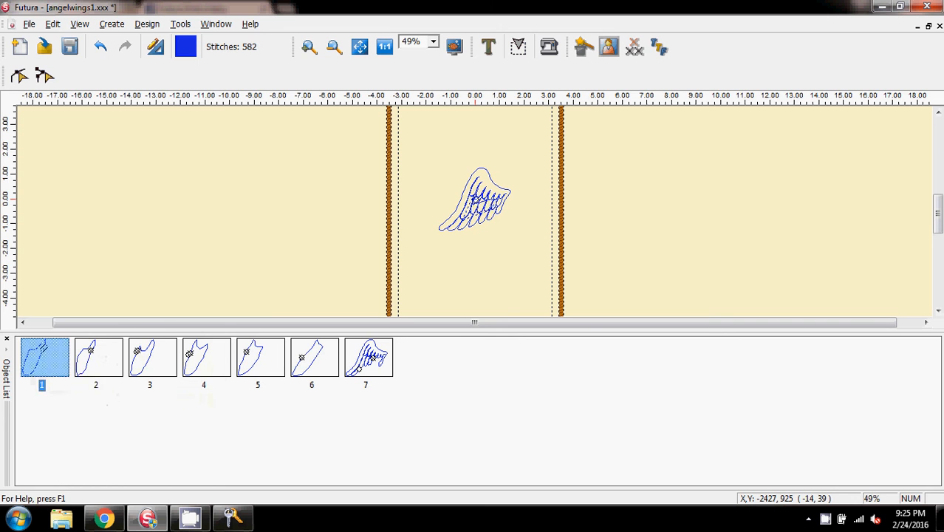
right_click(43, 361)
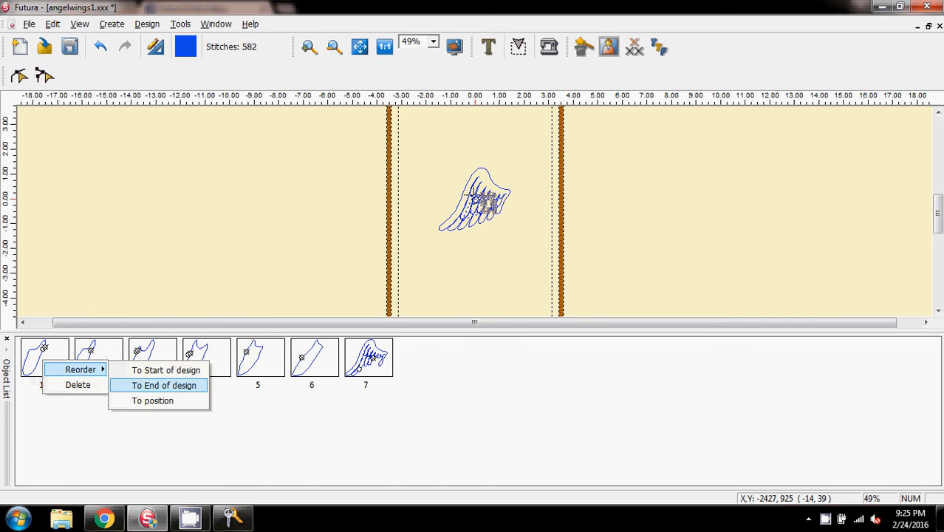
click(164, 384)
right_click(60, 362)
mouse_move(98, 369)
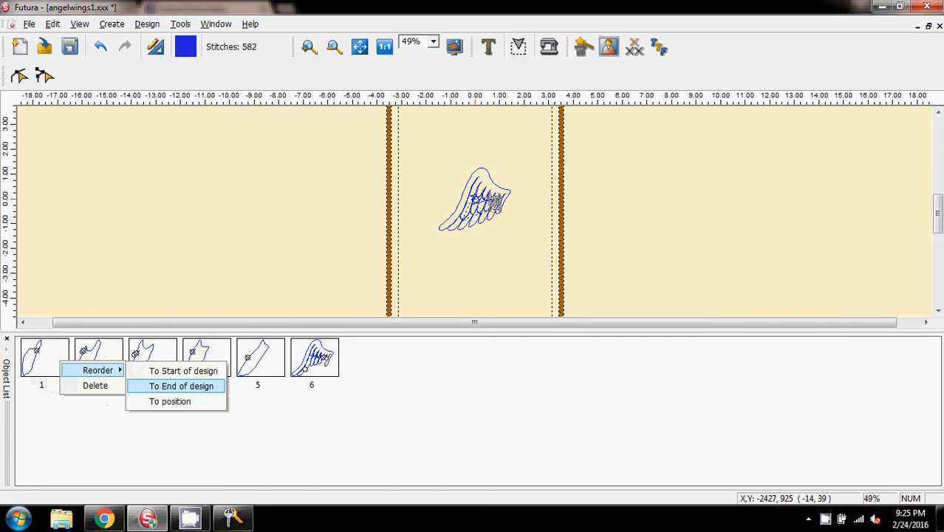
click(181, 386)
right_click(73, 362)
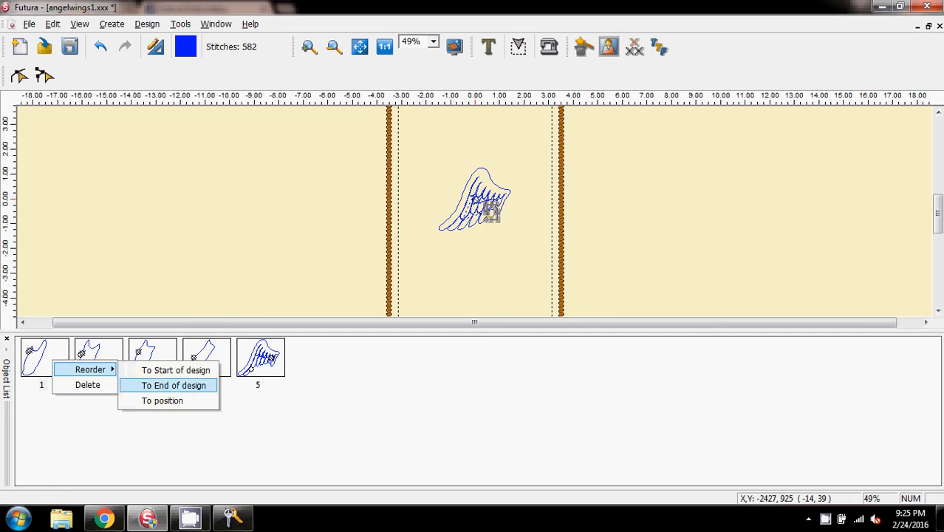
click(174, 384)
right_click(66, 362)
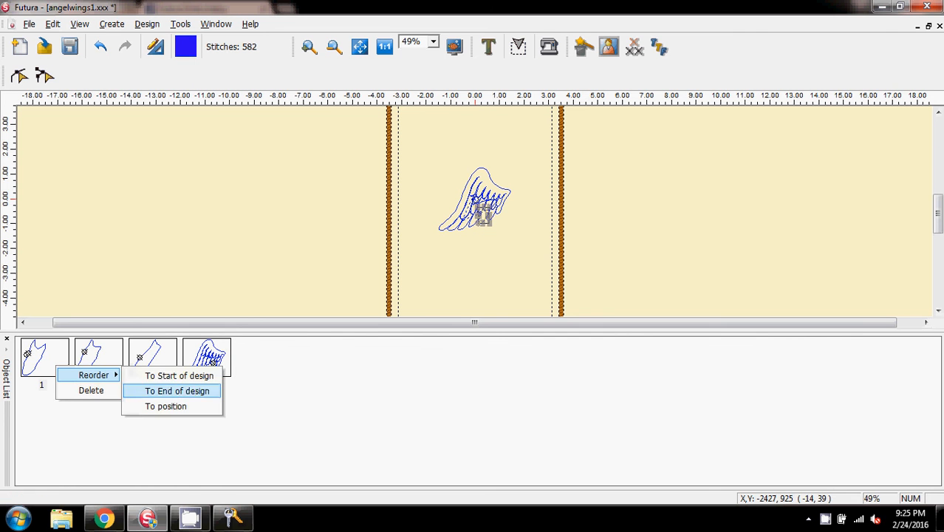
click(173, 388)
right_click(67, 363)
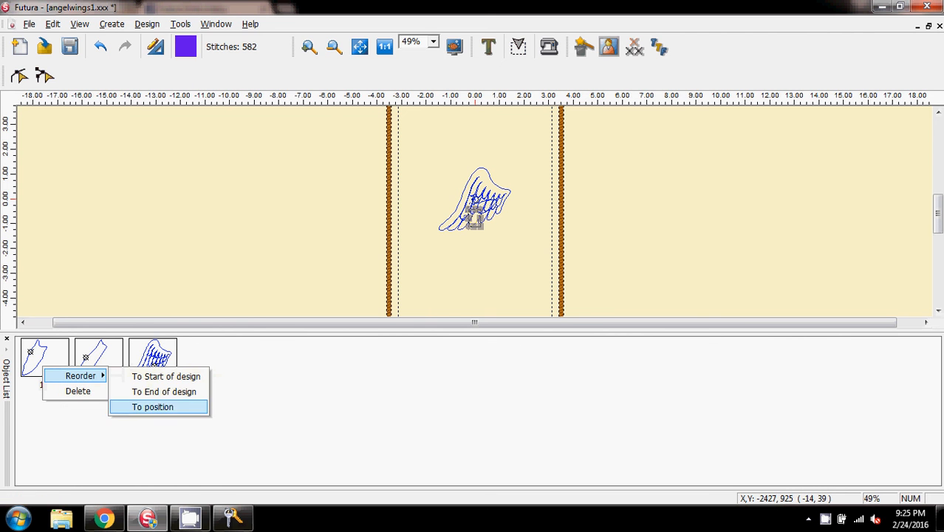
click(155, 407)
right_click(38, 361)
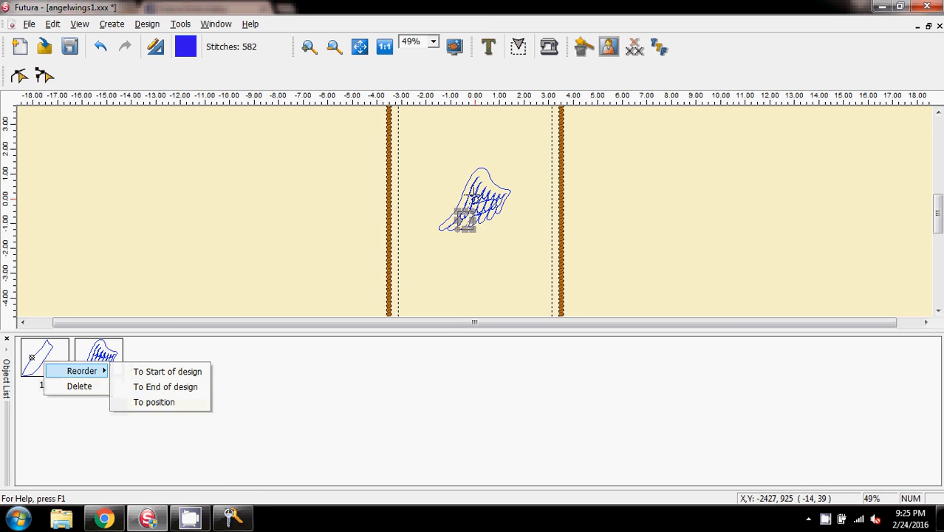
click(168, 385)
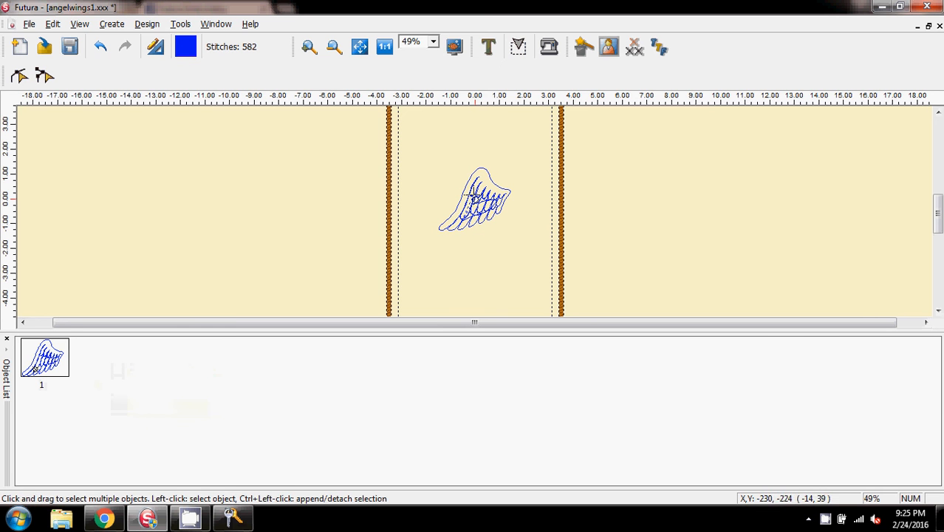
- Save the outline-only wing as the Compucon design angelwings1.xxx in the downloads folder, overwriting the existing file
click(69, 46)
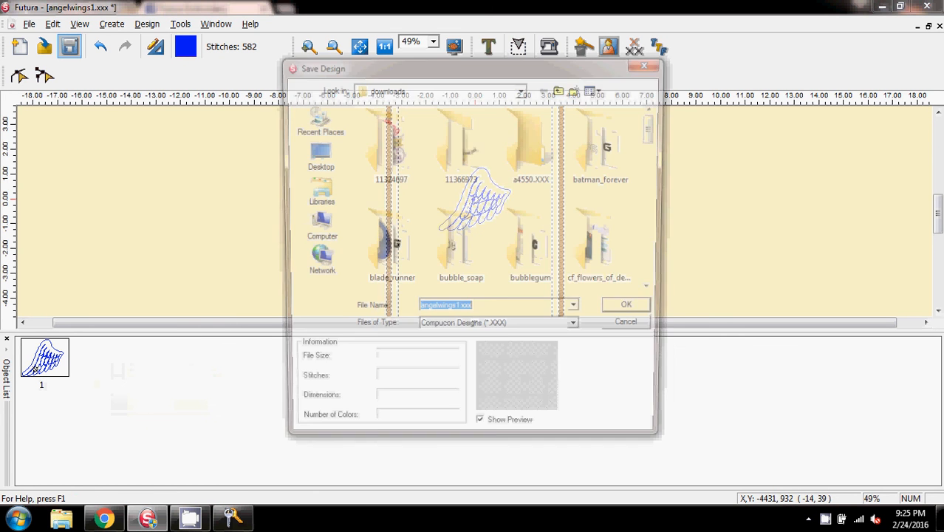
key(Return)
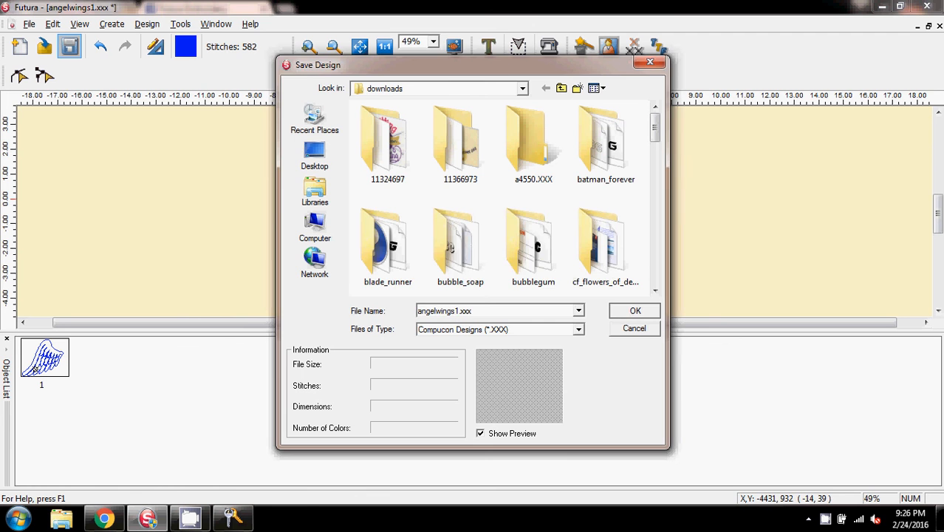
click(511, 261)
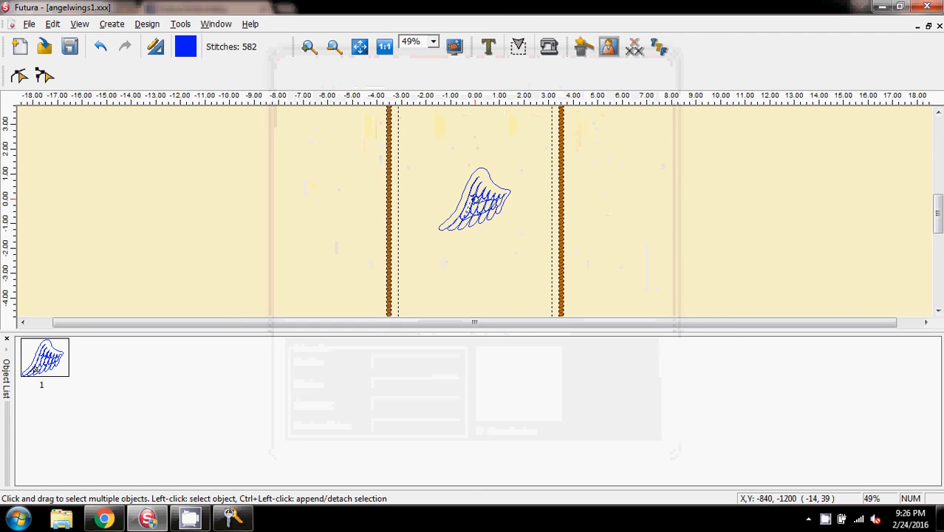
- Shrink the object list to enlarge the design area, and show the wing at 100% in Realistic View
drag(392, 331, 392, 448)
scroll(459, 139, up, 5)
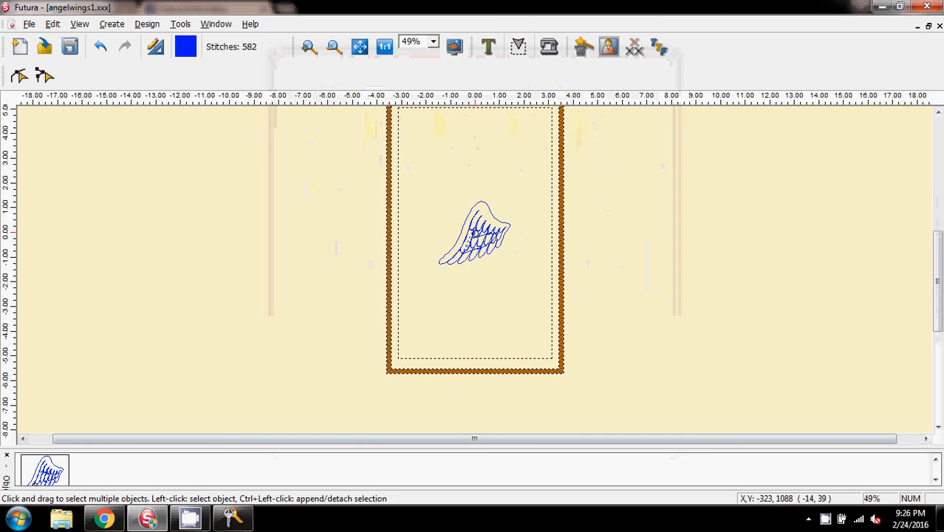
click(384, 46)
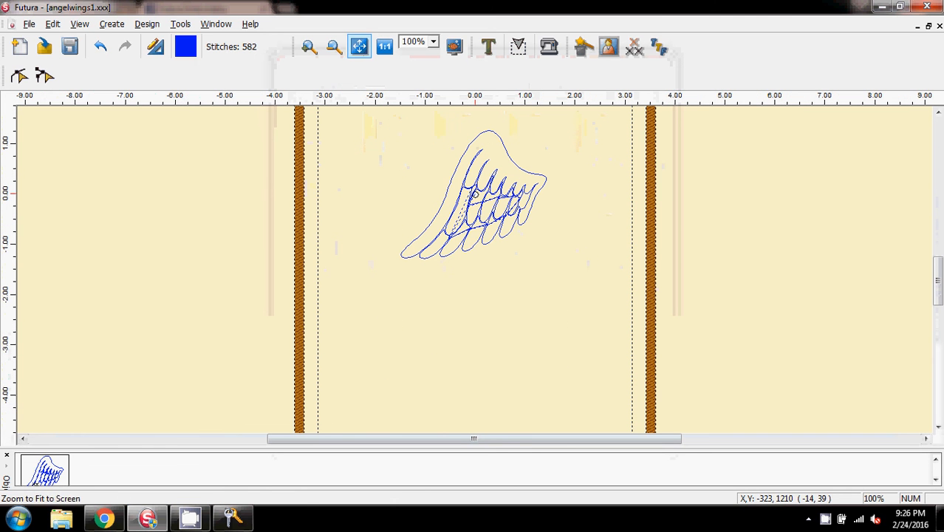
click(79, 24)
click(96, 40)
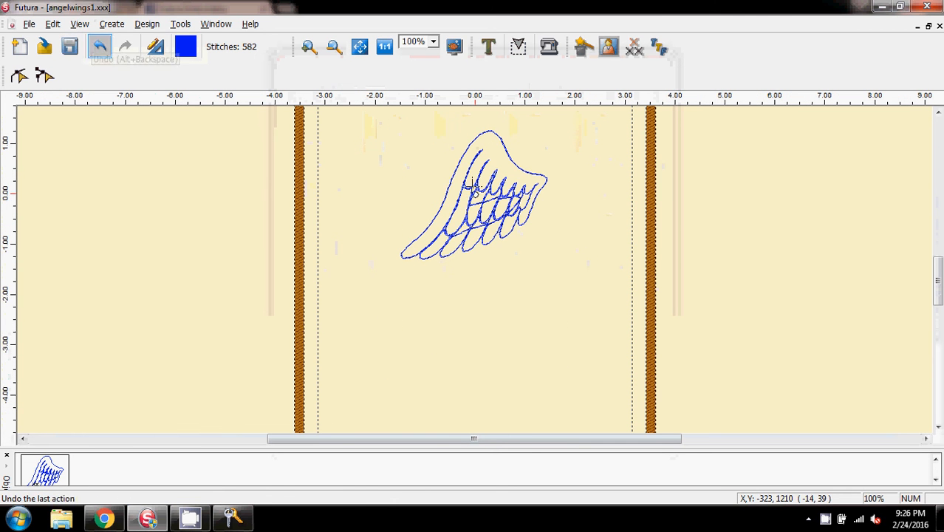
- Play Redraw Design to examine the stitching order of the wing outline, and close the redraw view
click(79, 24)
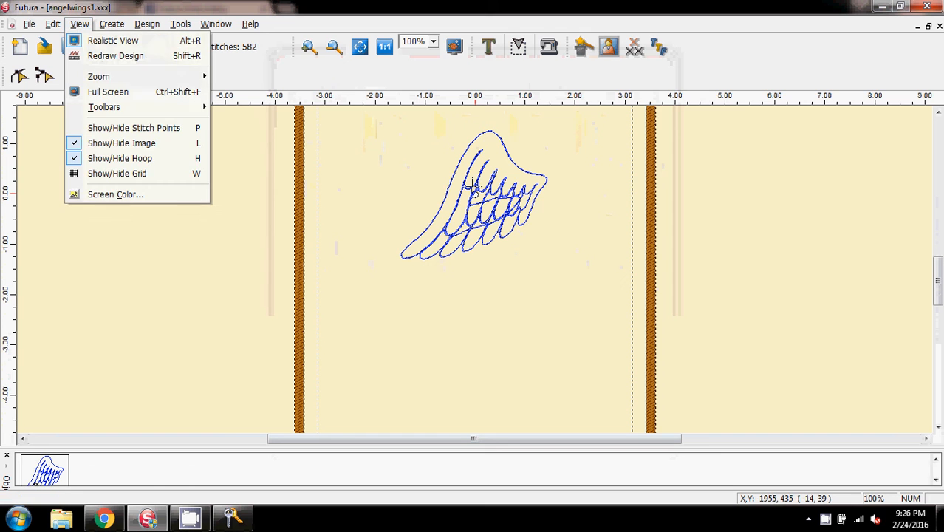
click(115, 55)
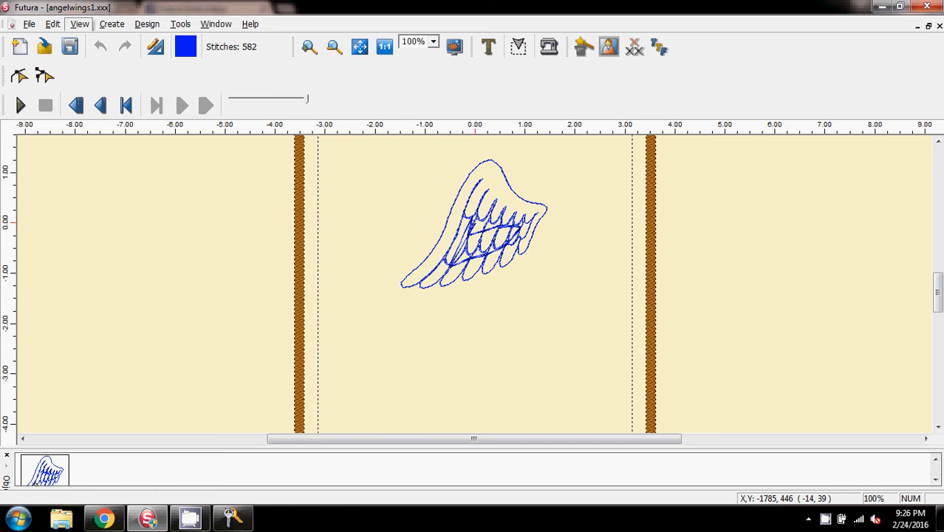
click(79, 24)
click(103, 55)
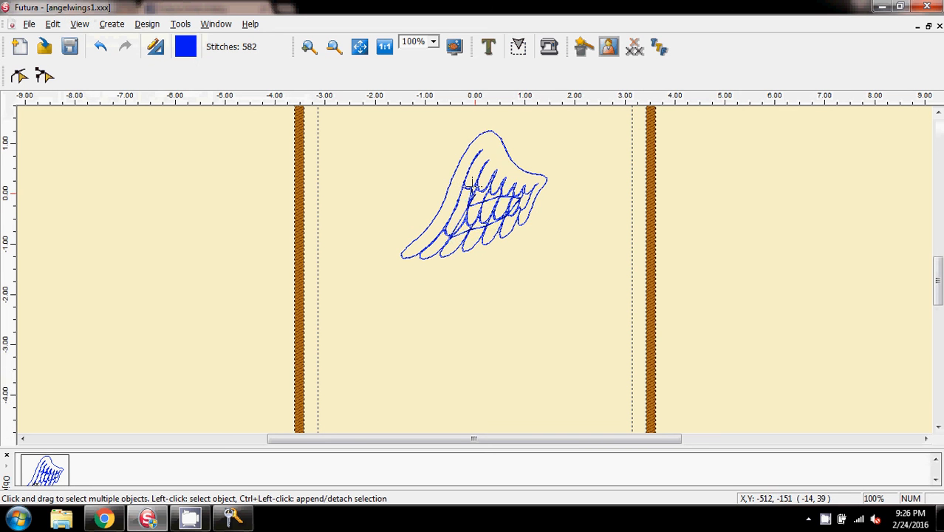
scroll(374, 223, up, 4)
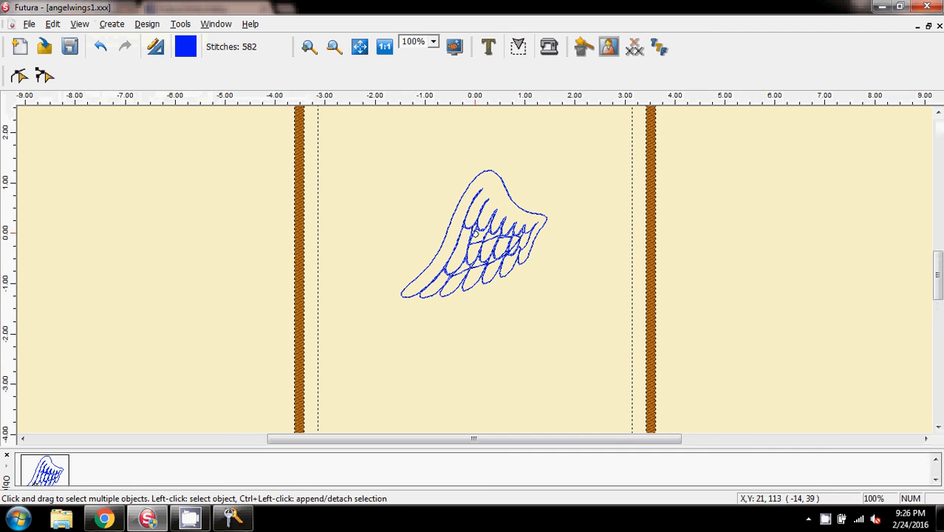